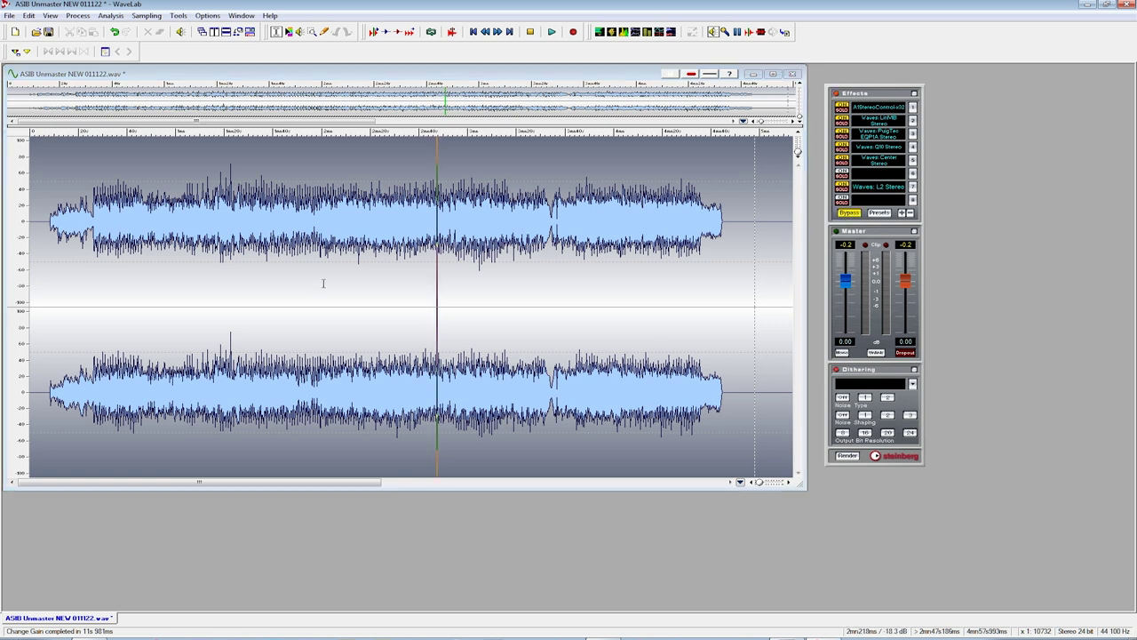
# Locate the tallest isolated peak near 1 min 22 s and place the cursor on it at close magnification.
pyautogui.click(437, 277)
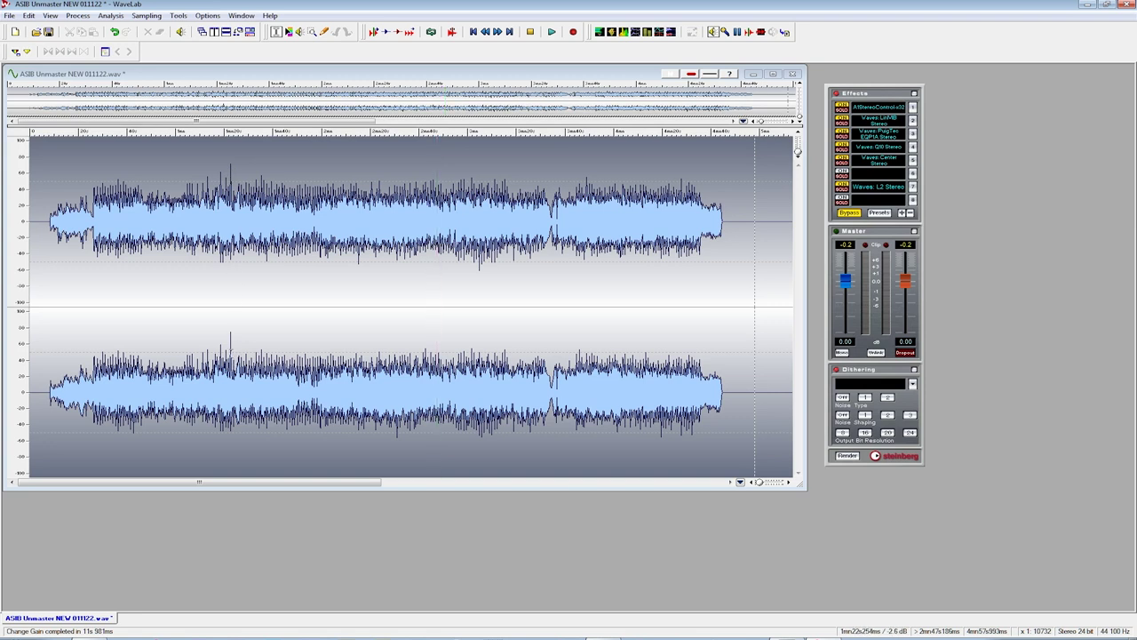
pyautogui.click(229, 307)
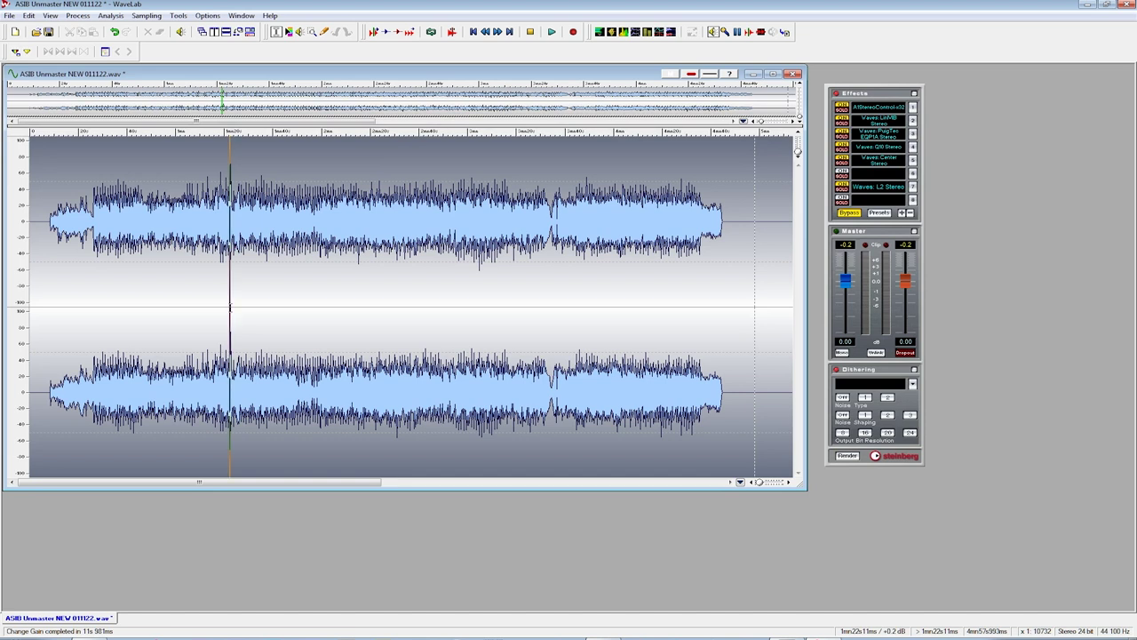
pyautogui.press('Up')
pyautogui.press('Up')
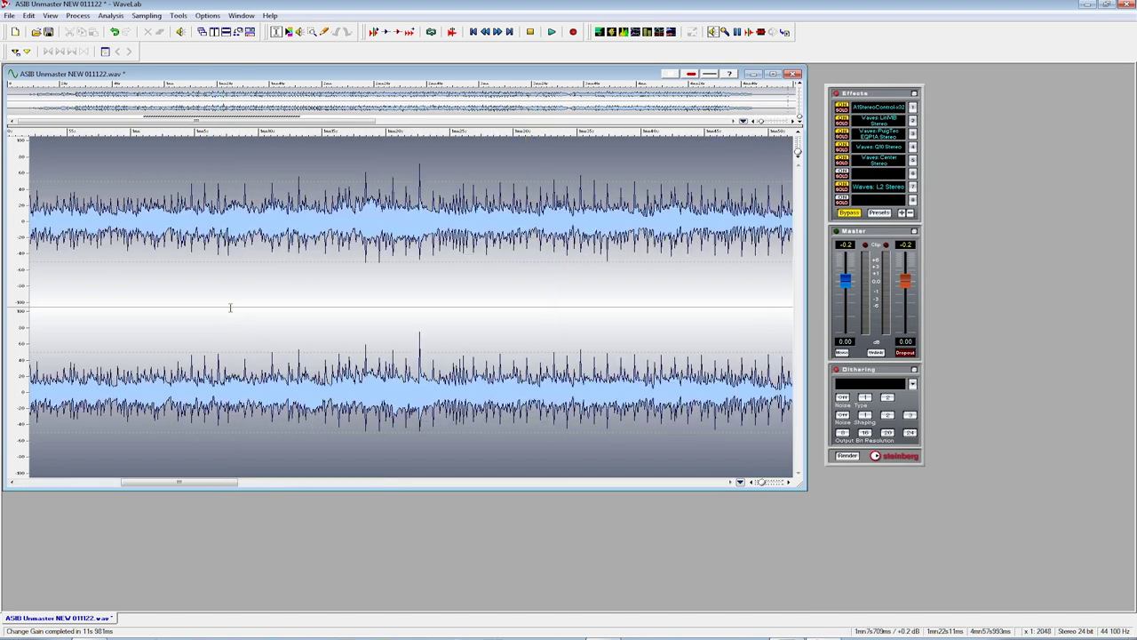
pyautogui.press('Up')
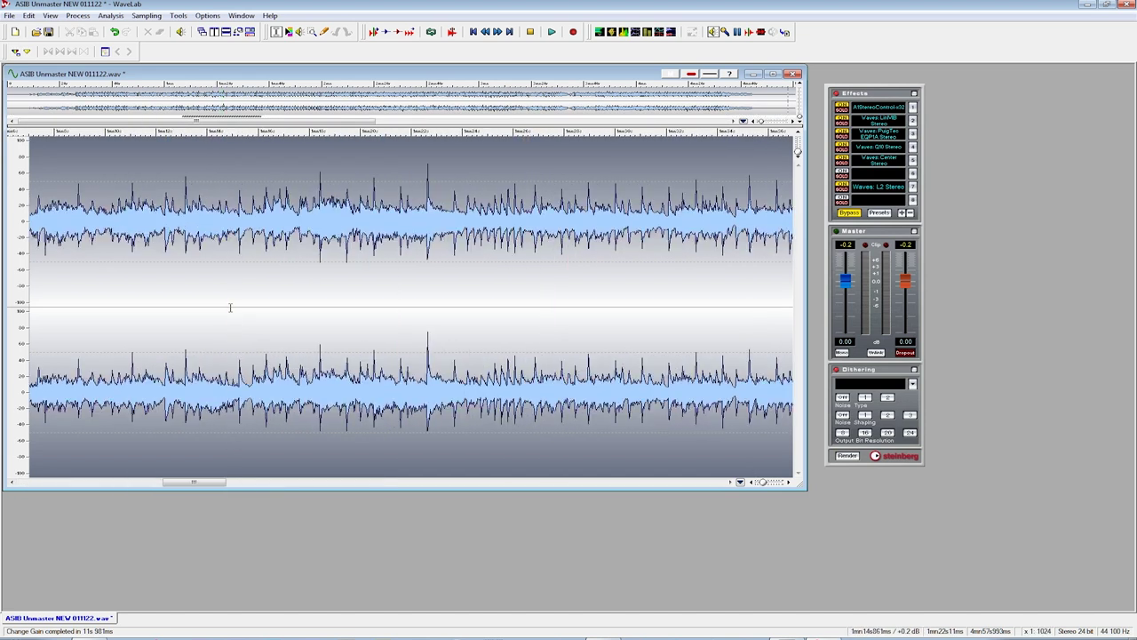
pyautogui.press('Up')
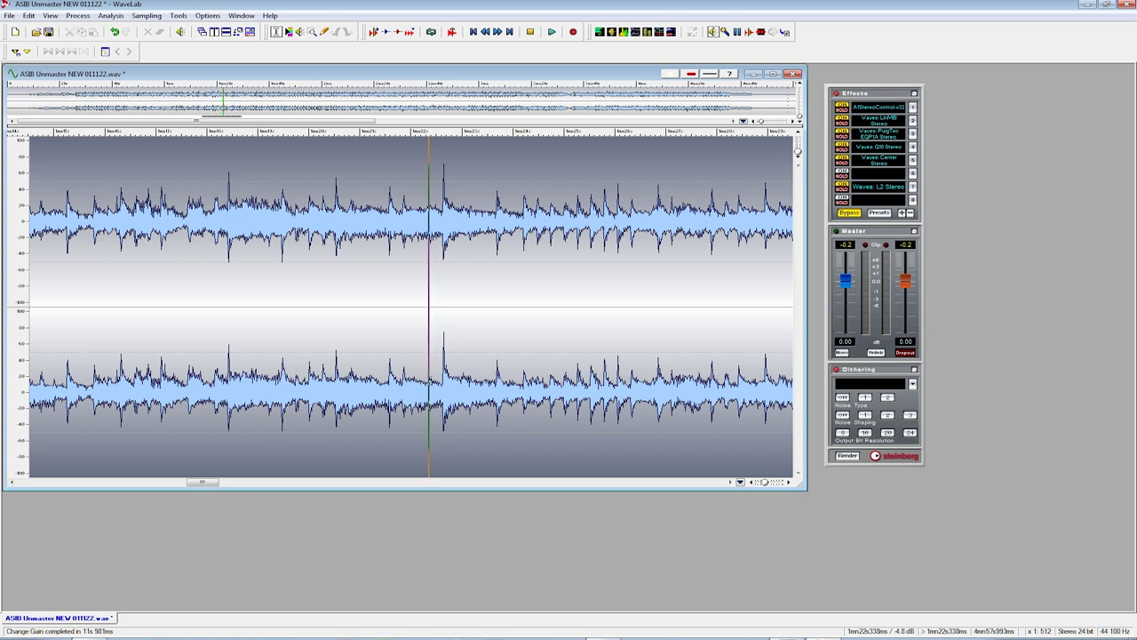
pyautogui.press('Up')
pyautogui.press('Up')
pyautogui.press('Up')
pyautogui.press('Up')
pyautogui.press('Up')
pyautogui.click(732, 483)
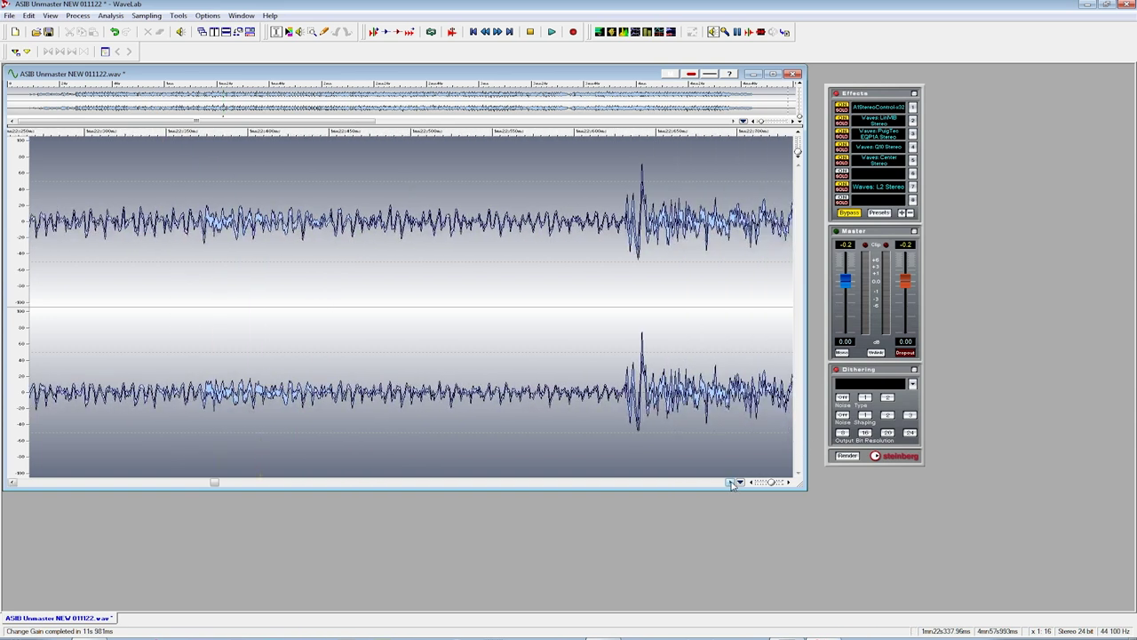
pyautogui.press('Up')
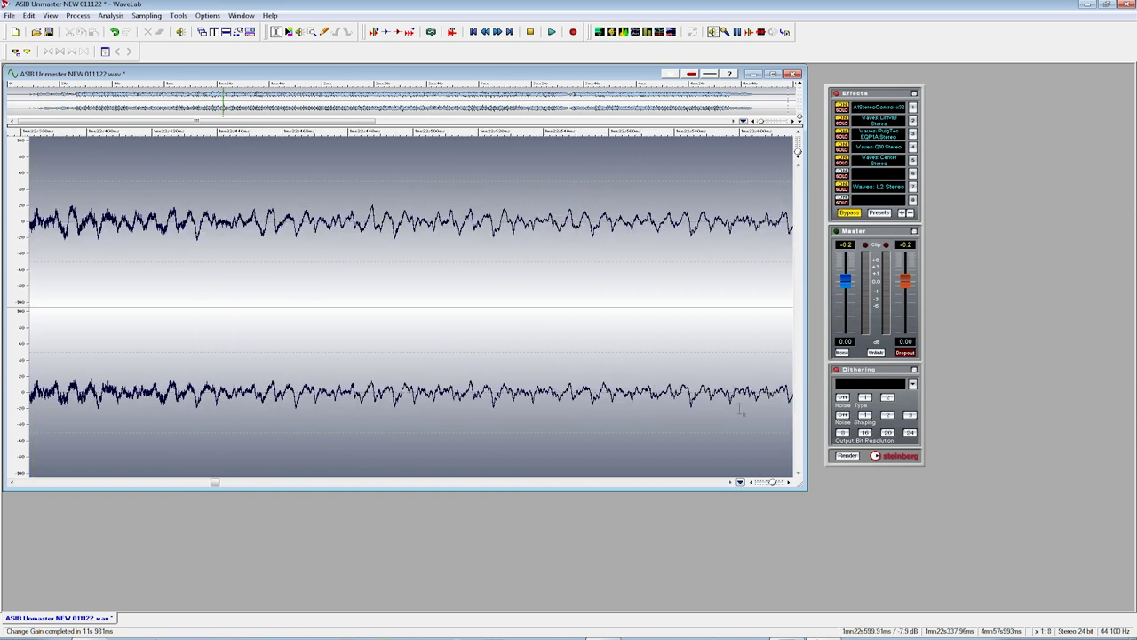
pyautogui.press('Down')
pyautogui.click(730, 483)
pyautogui.click(373, 266)
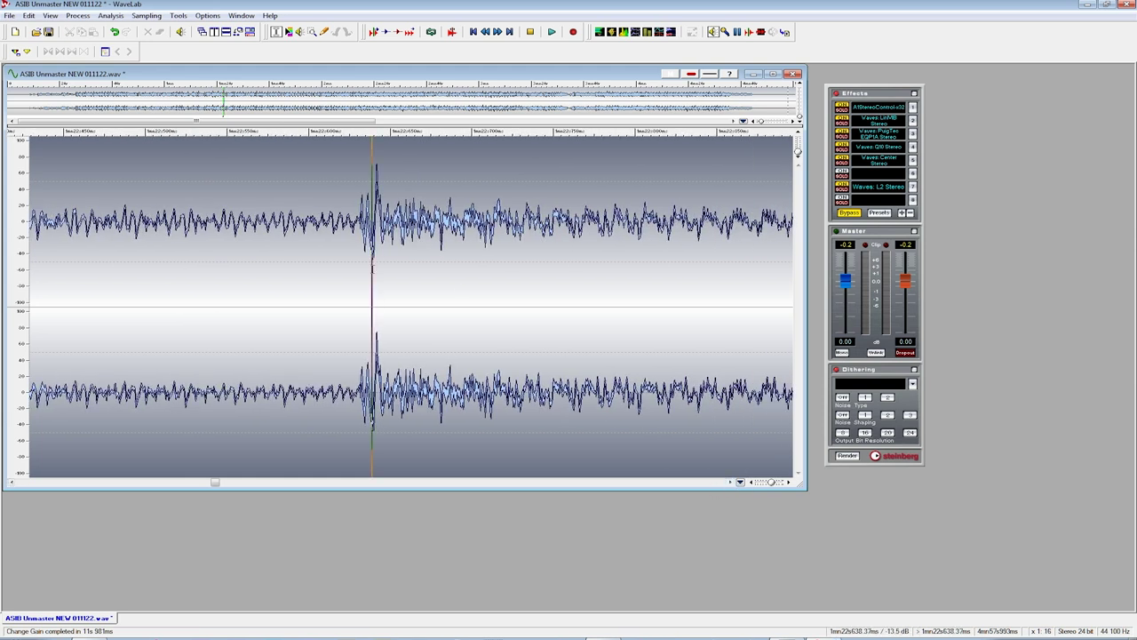
pyautogui.press('Up')
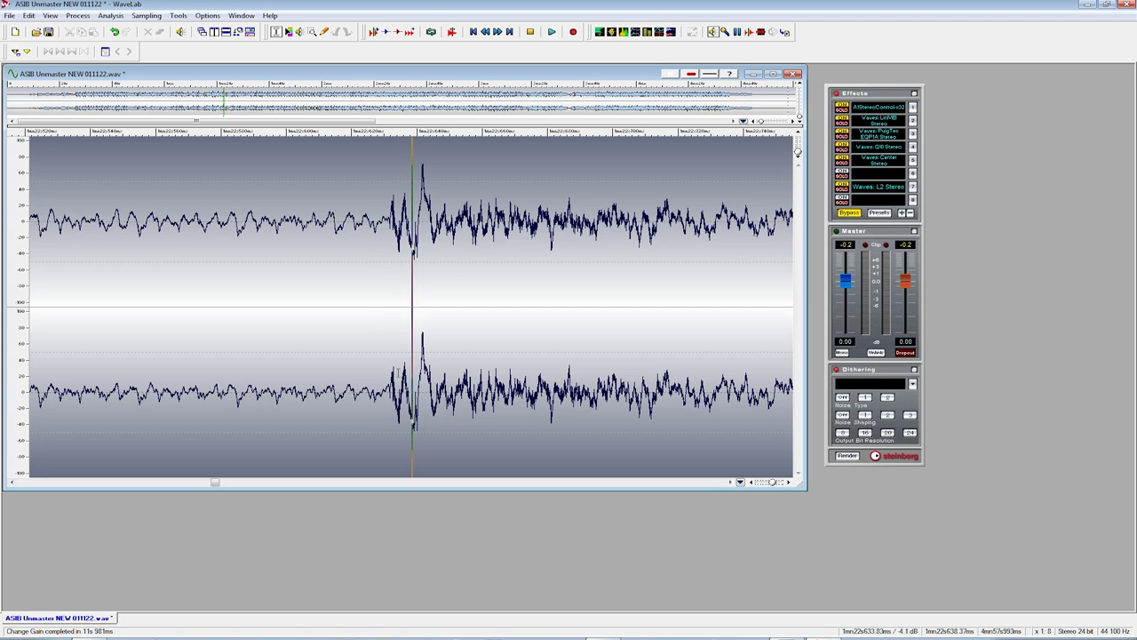
# Select the roughly 19 ms transient around the peak in both channels, reduce its gain by 3.5 dB, and save the file.
pyautogui.moveTo(390, 302); pyautogui.dragTo(448, 302)
pyautogui.moveTo(449, 391); pyautogui.dragTo(451, 393)
pyautogui.click(77, 15)
pyautogui.click(90, 29)
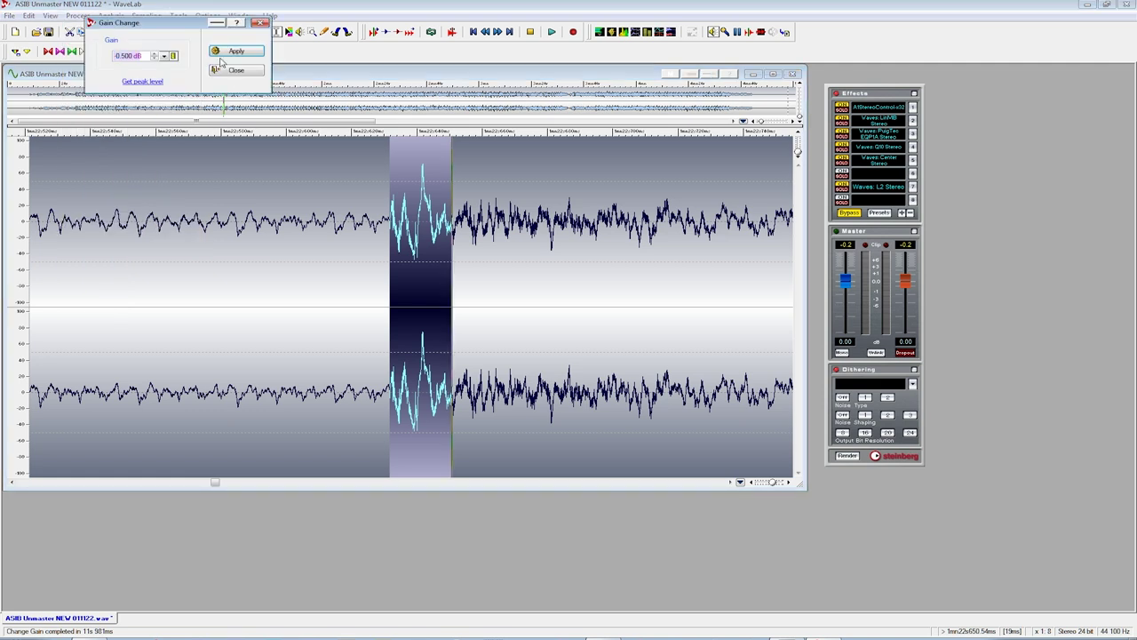
pyautogui.click(154, 59)
pyautogui.click(154, 58)
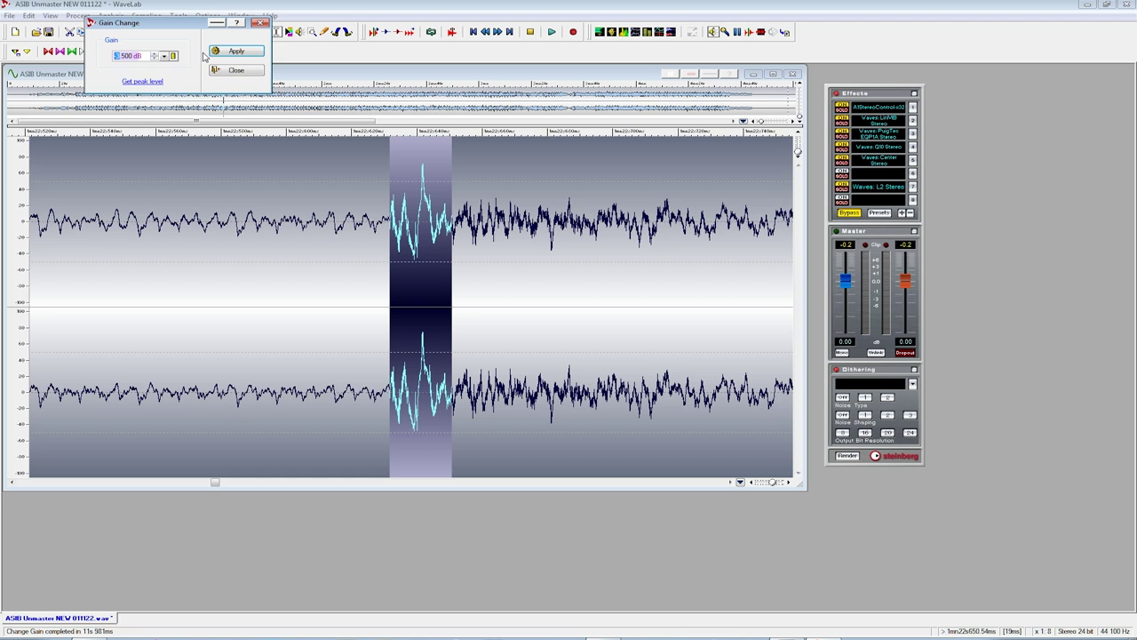
pyautogui.click(233, 51)
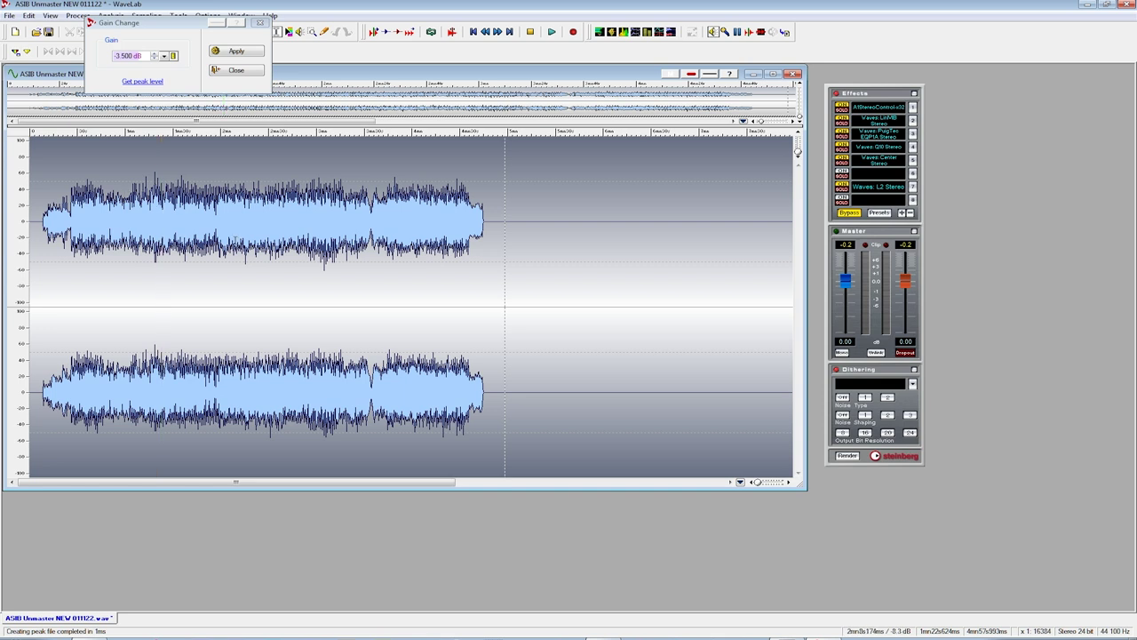
pyautogui.click(238, 72)
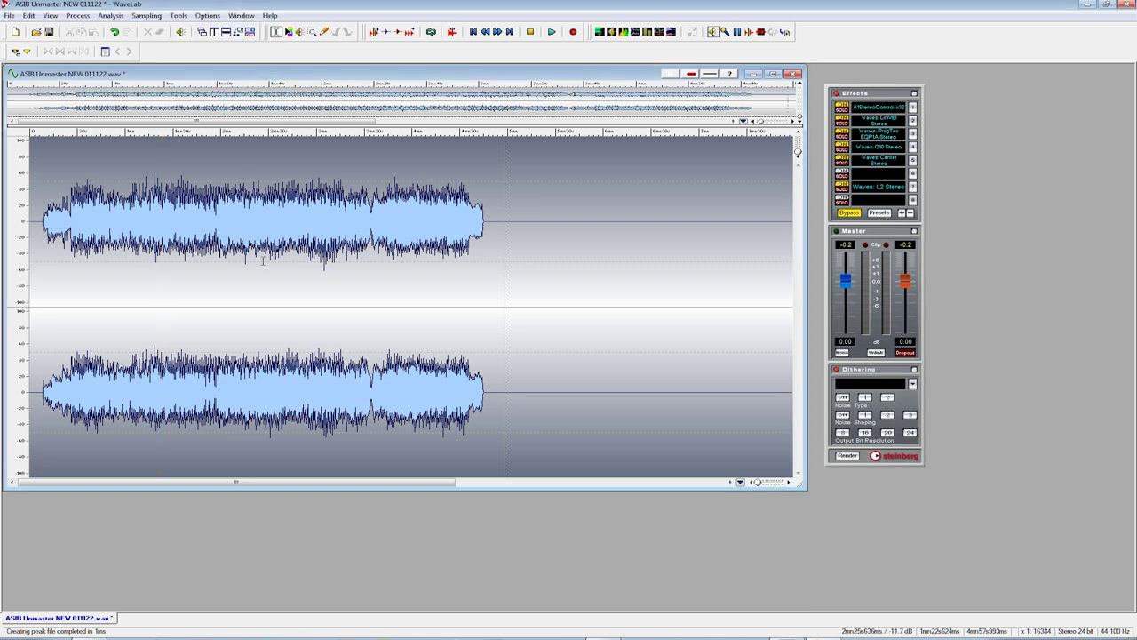
pyautogui.hotkey('ctrl', 's')
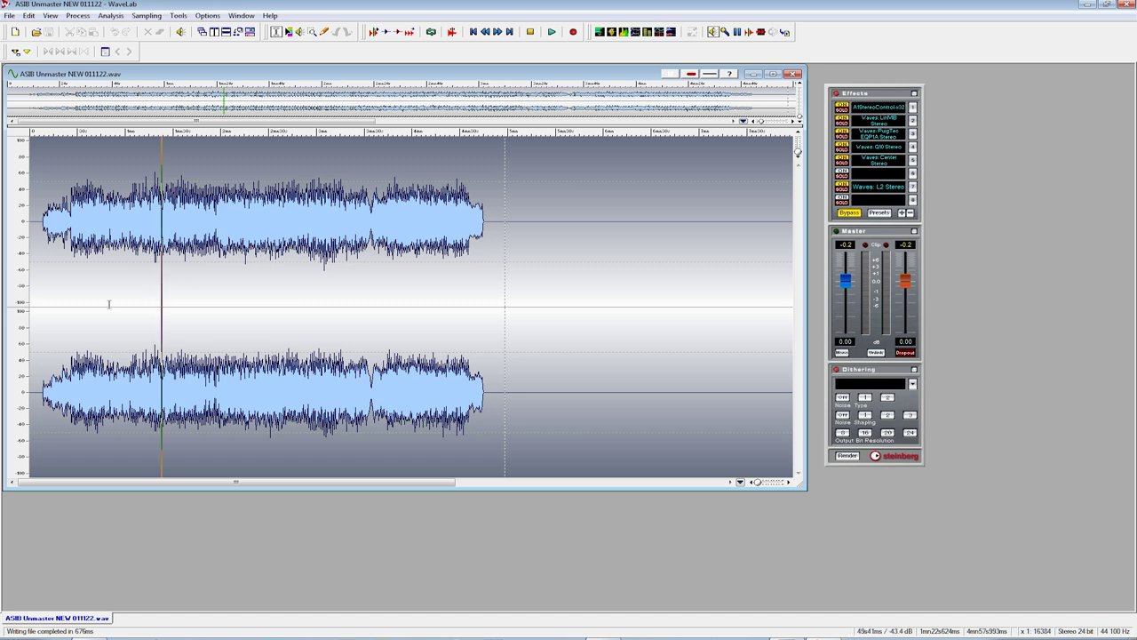
# Audition the track with the effects bypassed from about 22 s, skip ahead to about 1 min 15 s, and stop playback.
pyautogui.click(67, 309)
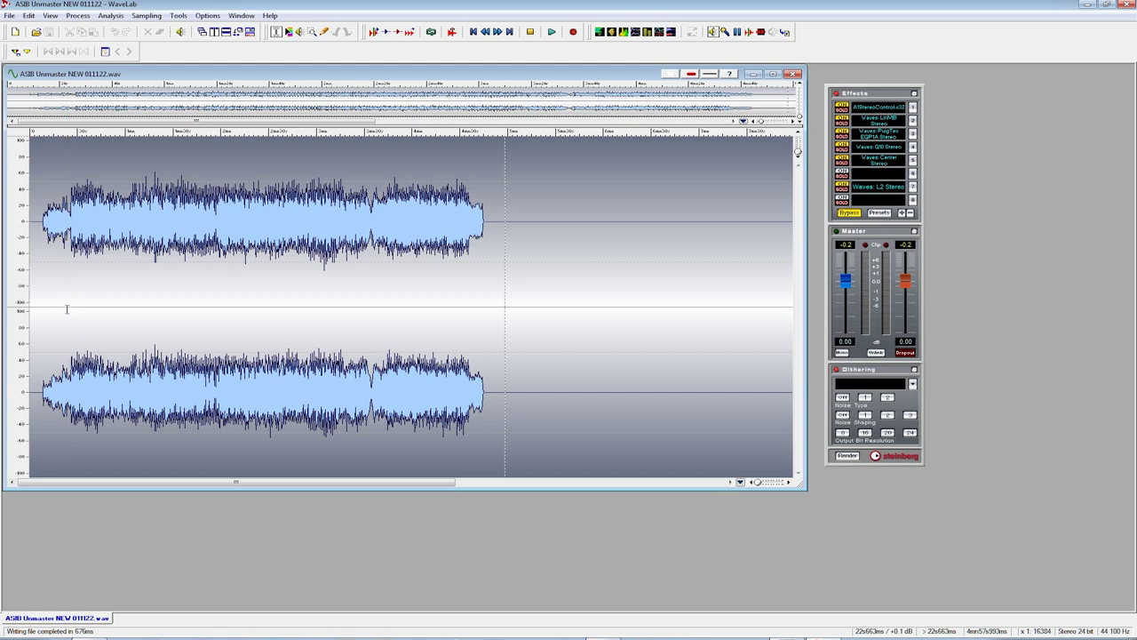
pyautogui.press('space')
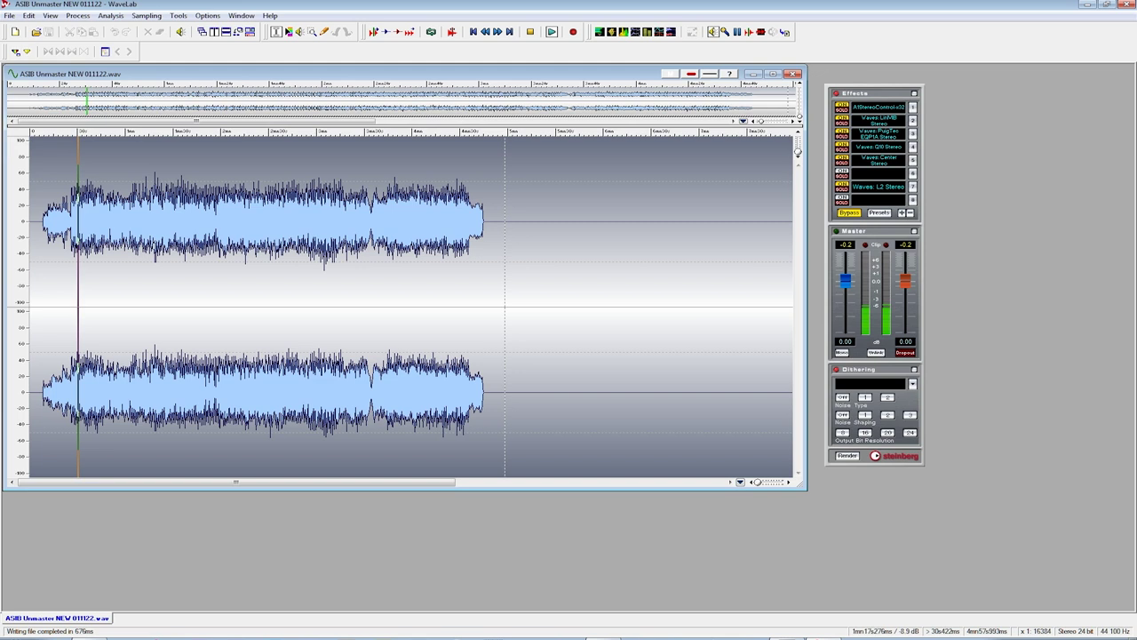
pyautogui.click(152, 300)
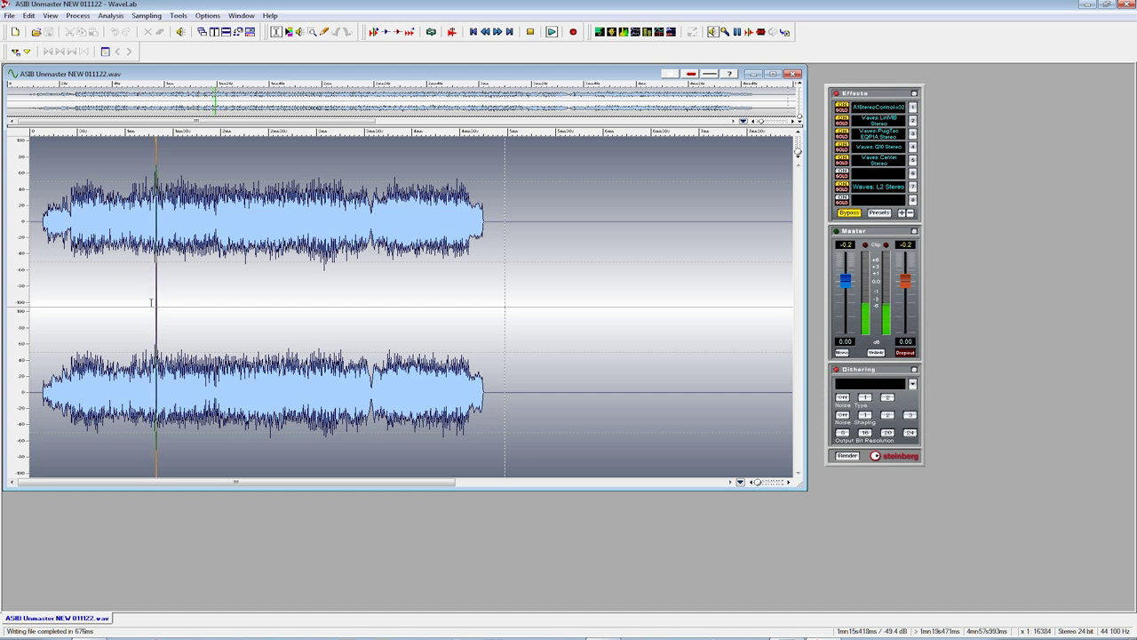
pyautogui.press('space')
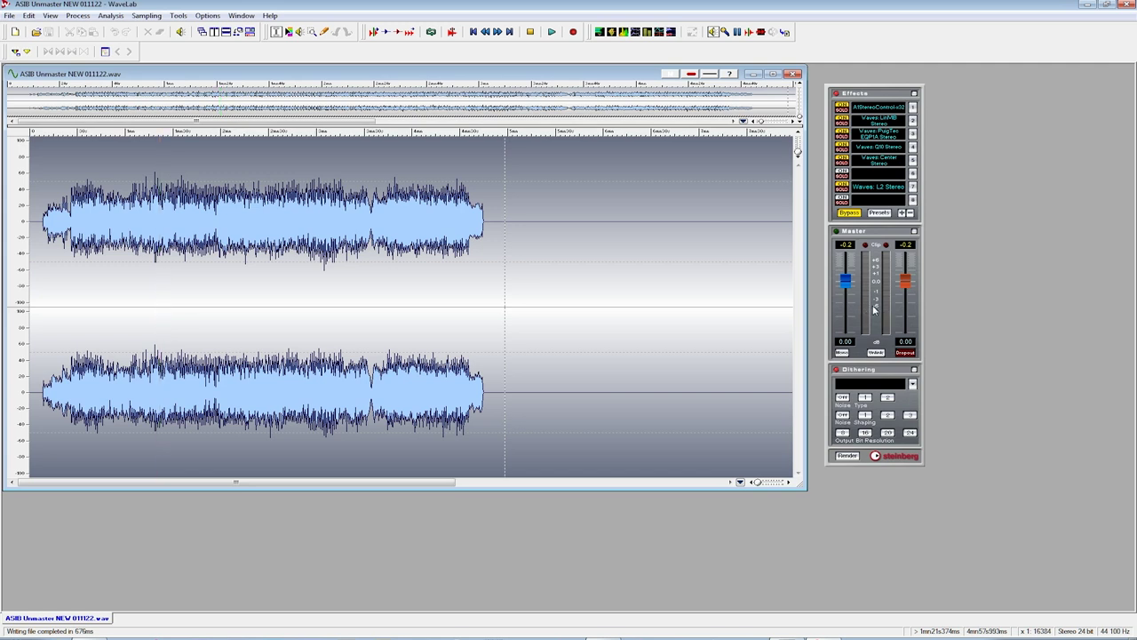
pyautogui.press('space')
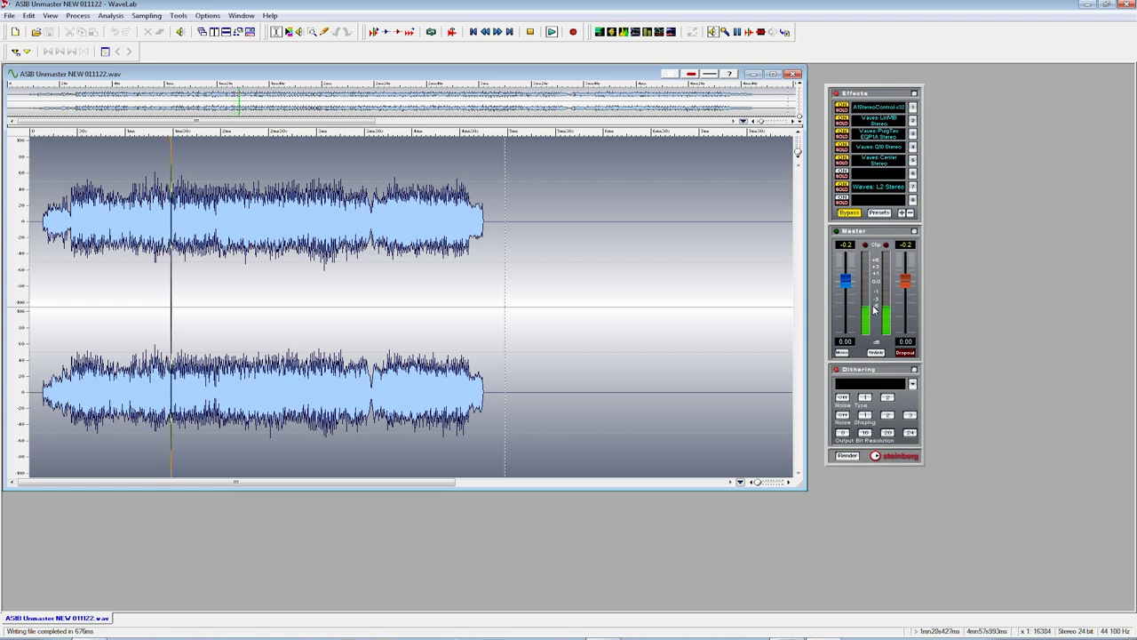
pyautogui.press('space')
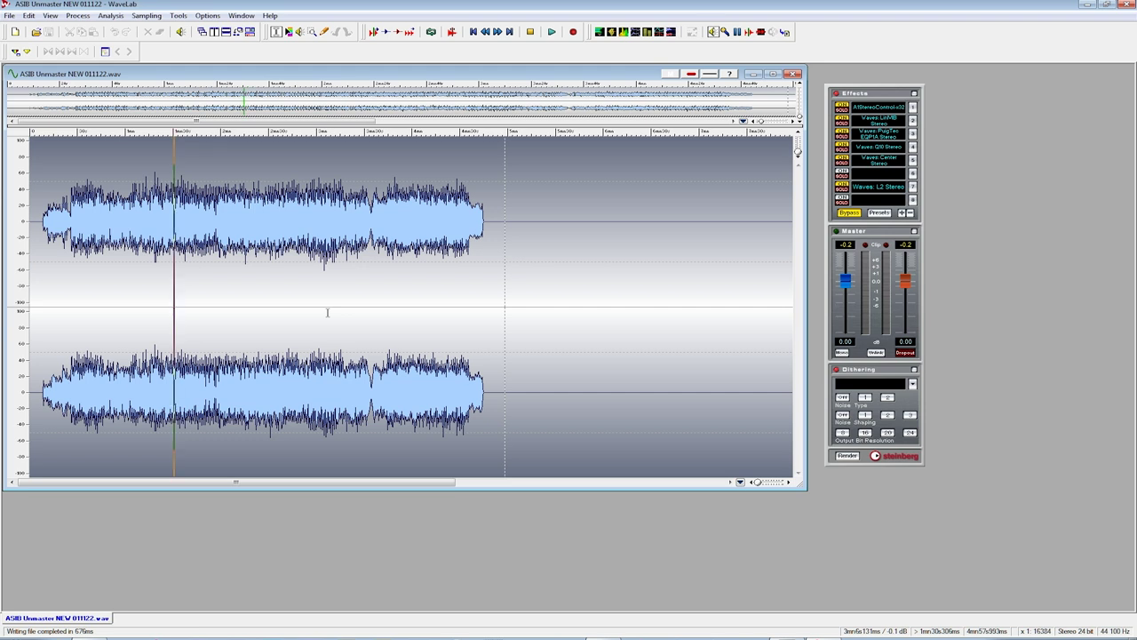
# Open the A1StereoControl effect, review its input, stereo width and Safe Bass settings, and close it.
pyautogui.click(879, 107)
pyautogui.moveTo(892, 120); pyautogui.dragTo(800, 135)
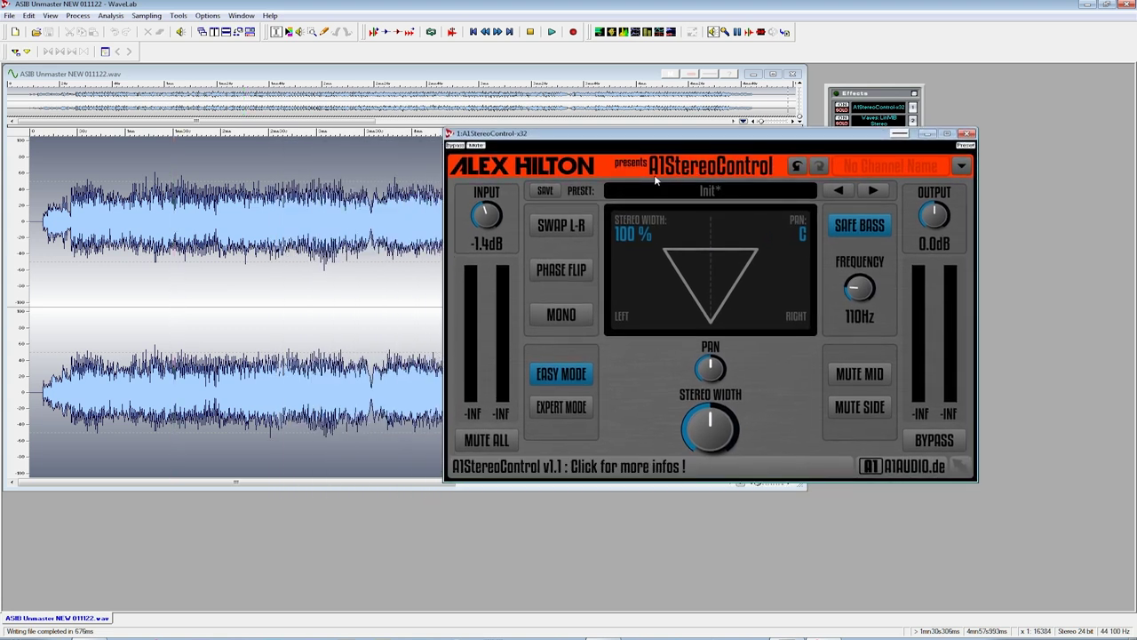
pyautogui.moveTo(656, 181); pyautogui.dragTo(639, 182)
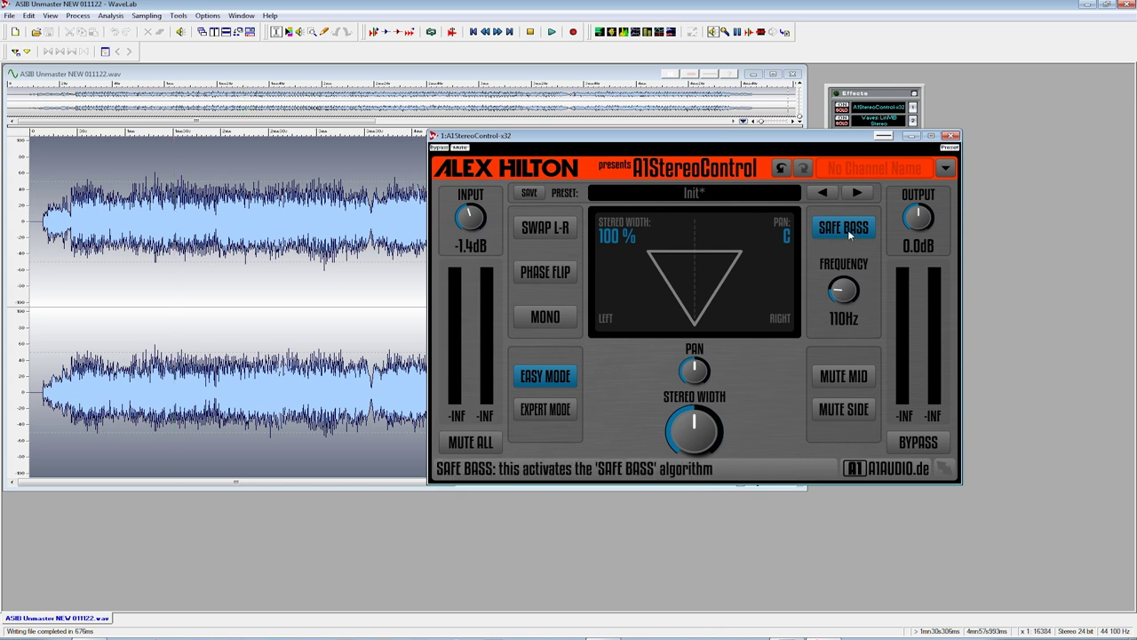
pyautogui.click(951, 135)
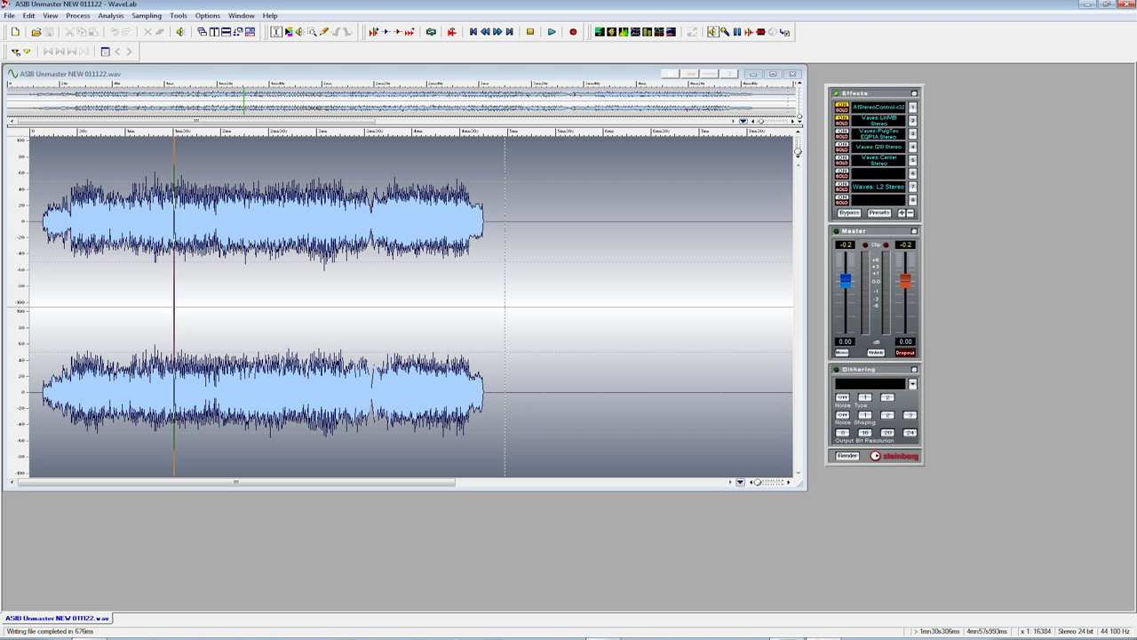
# Compare the playback with the Waves LinMB multiband compressor bypassed and active, review its band settings, and close it.
pyautogui.moveTo(651, 337); pyautogui.dragTo(619, 285)
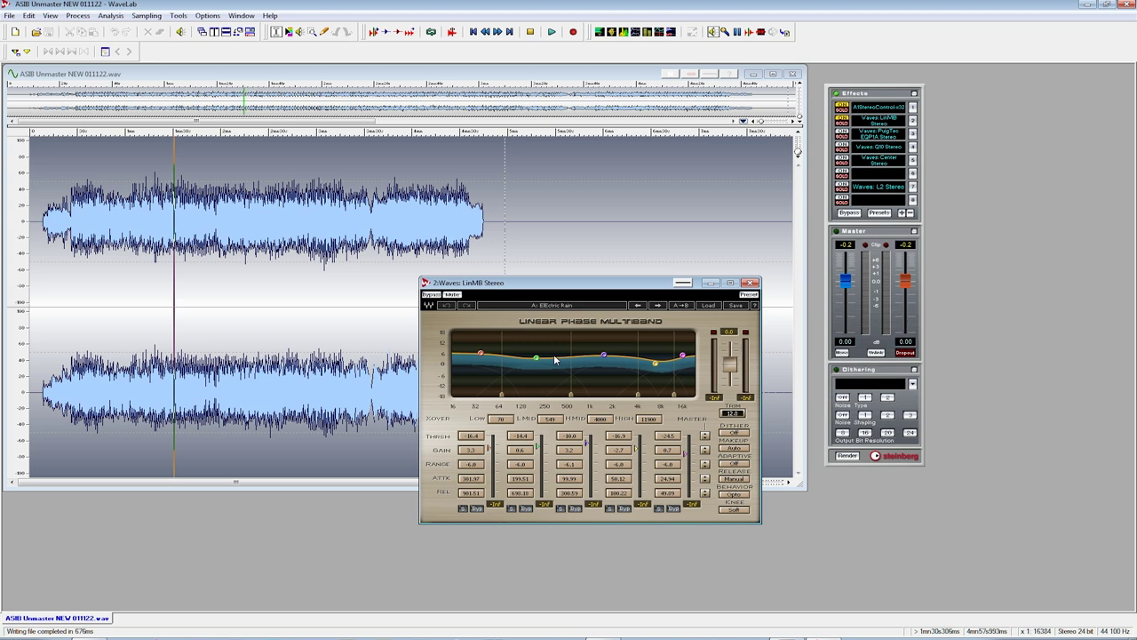
pyautogui.moveTo(596, 284); pyautogui.dragTo(688, 294)
pyautogui.press('space')
pyautogui.moveTo(688, 298); pyautogui.dragTo(644, 311)
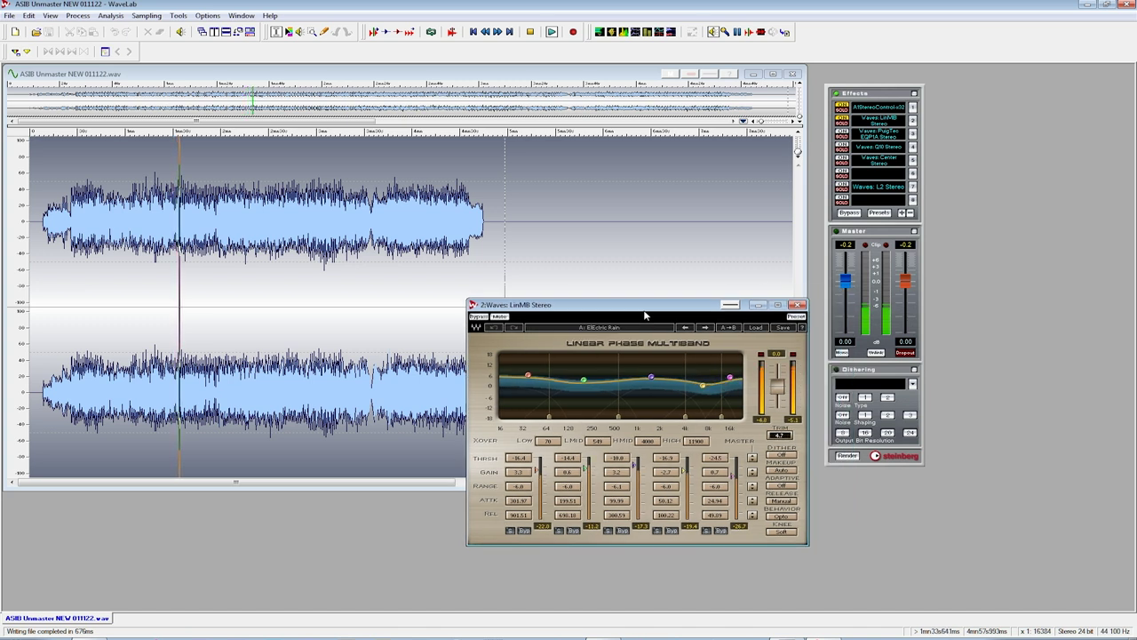
pyautogui.click(479, 318)
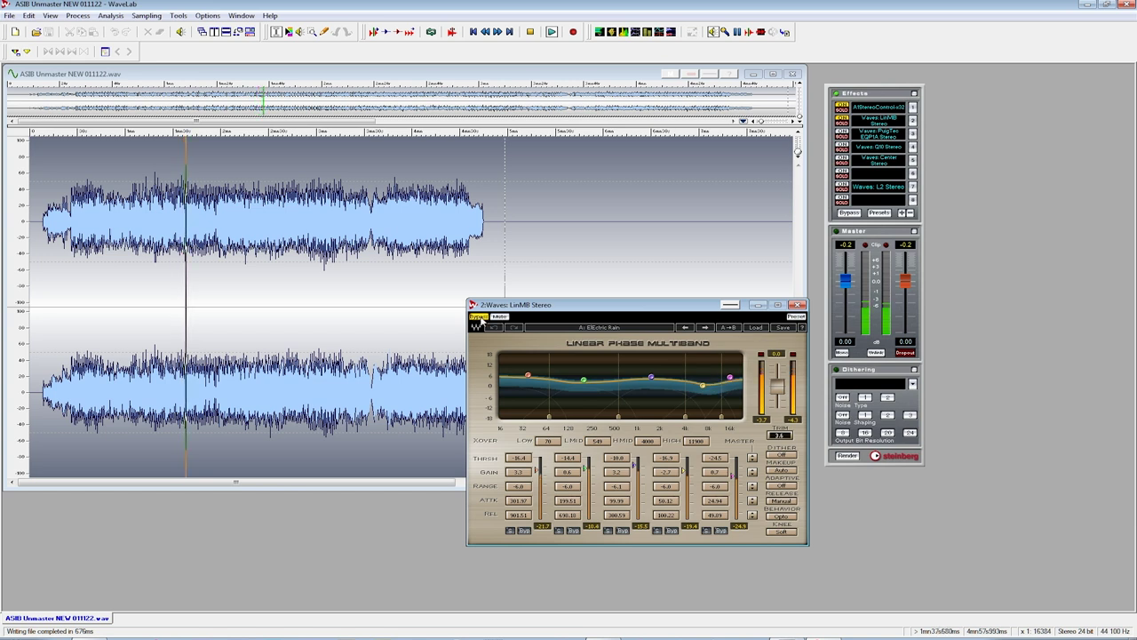
pyautogui.click(479, 317)
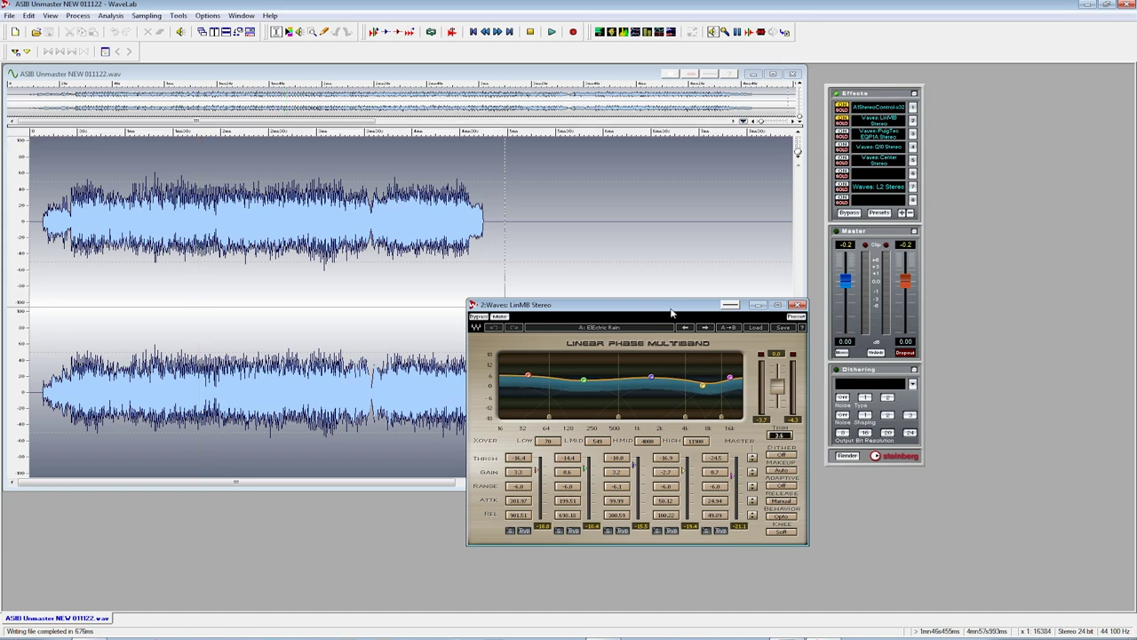
pyautogui.moveTo(649, 310); pyautogui.dragTo(630, 314)
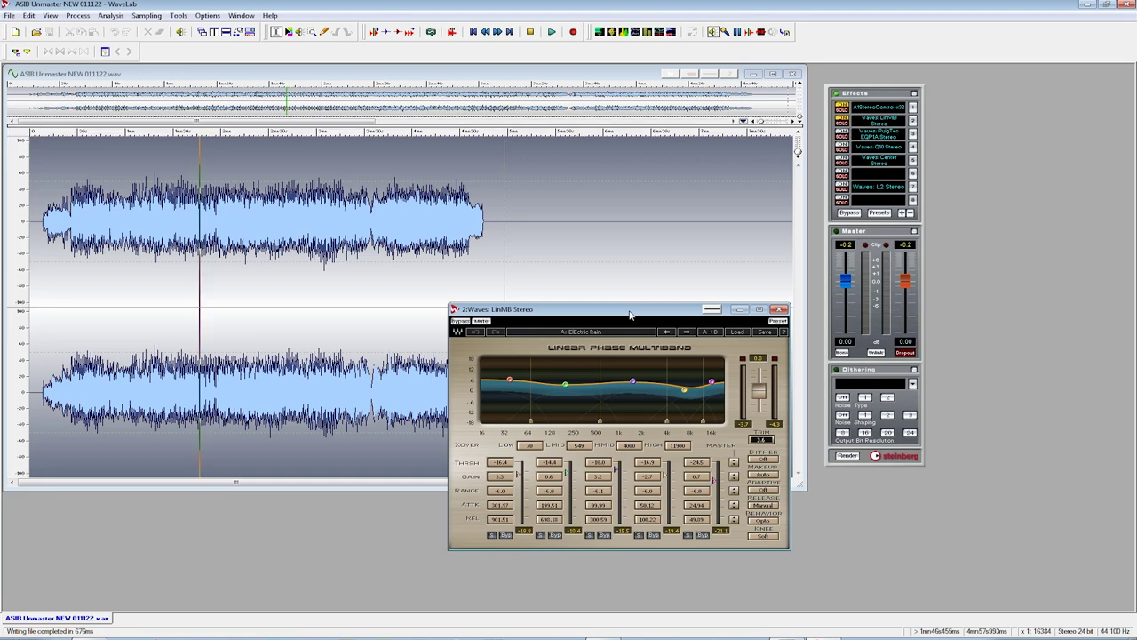
pyautogui.click(779, 308)
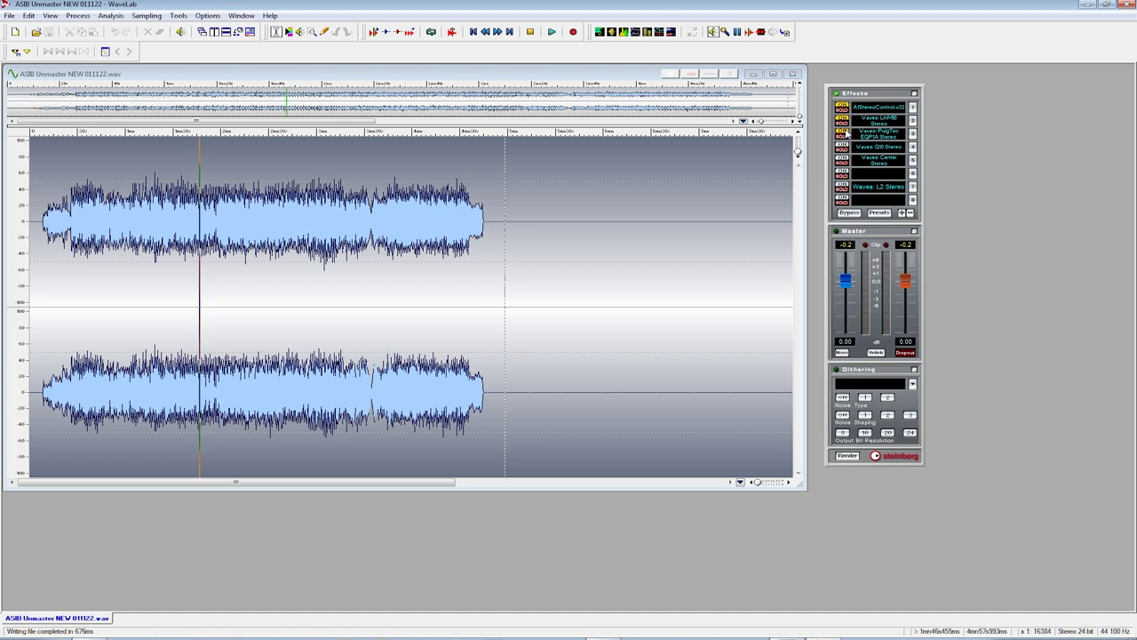
# Open the Waves PuigTec EQP1A equalizer, compare the playback with it bypassed and active, and close it.
pyautogui.click(878, 133)
pyautogui.moveTo(839, 385); pyautogui.dragTo(741, 384)
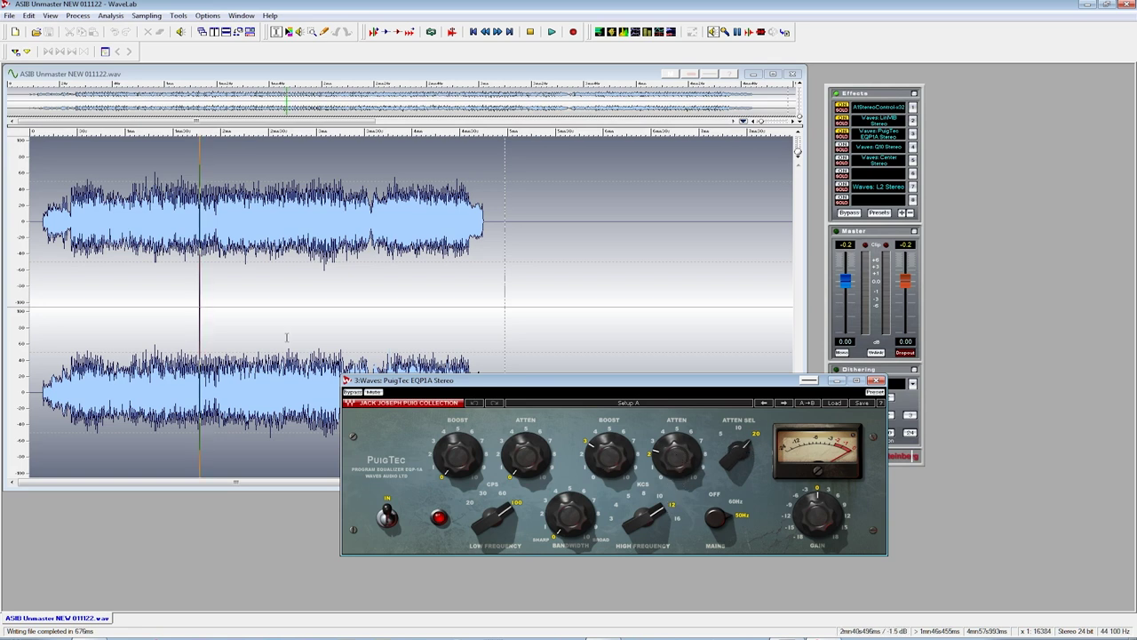
pyautogui.press('space')
pyautogui.click(352, 392)
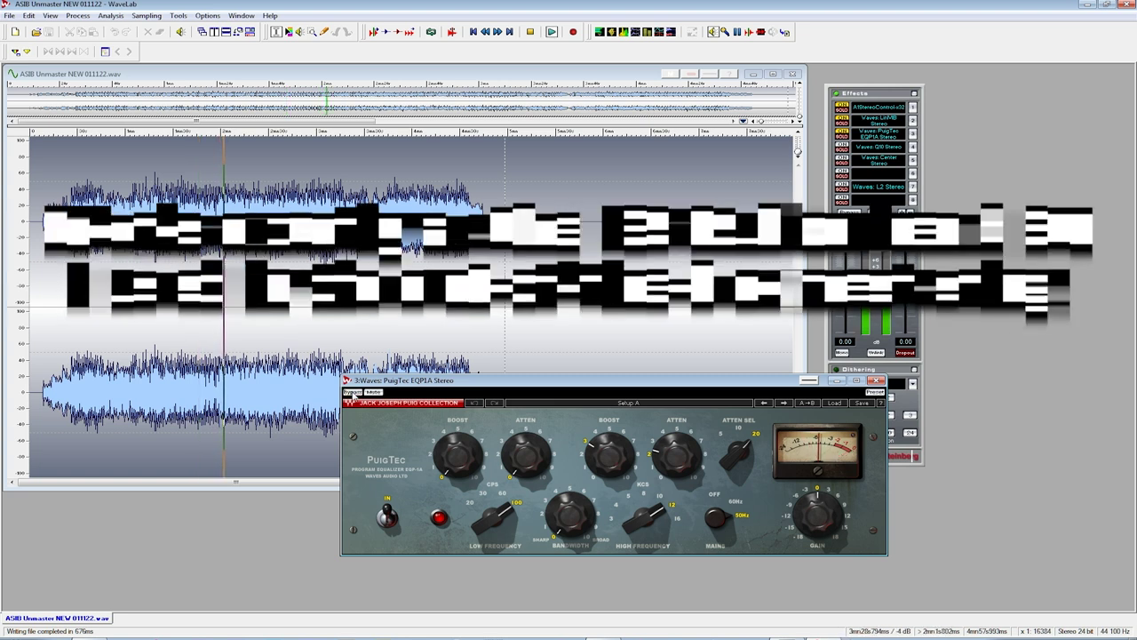
pyautogui.click(351, 392)
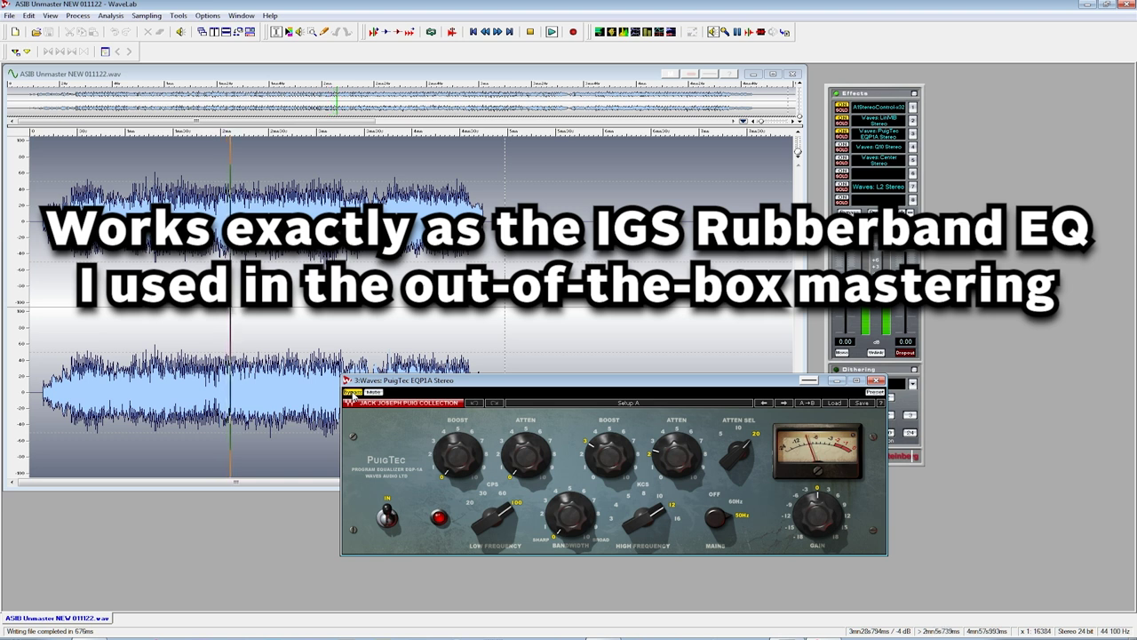
pyautogui.click(352, 391)
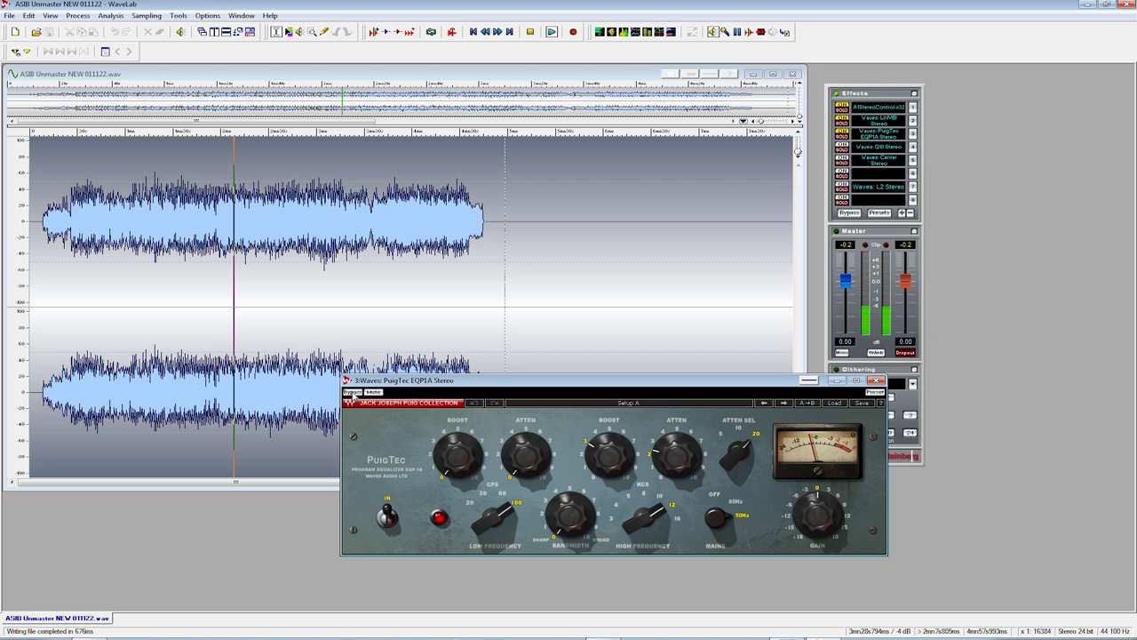
pyautogui.press('space')
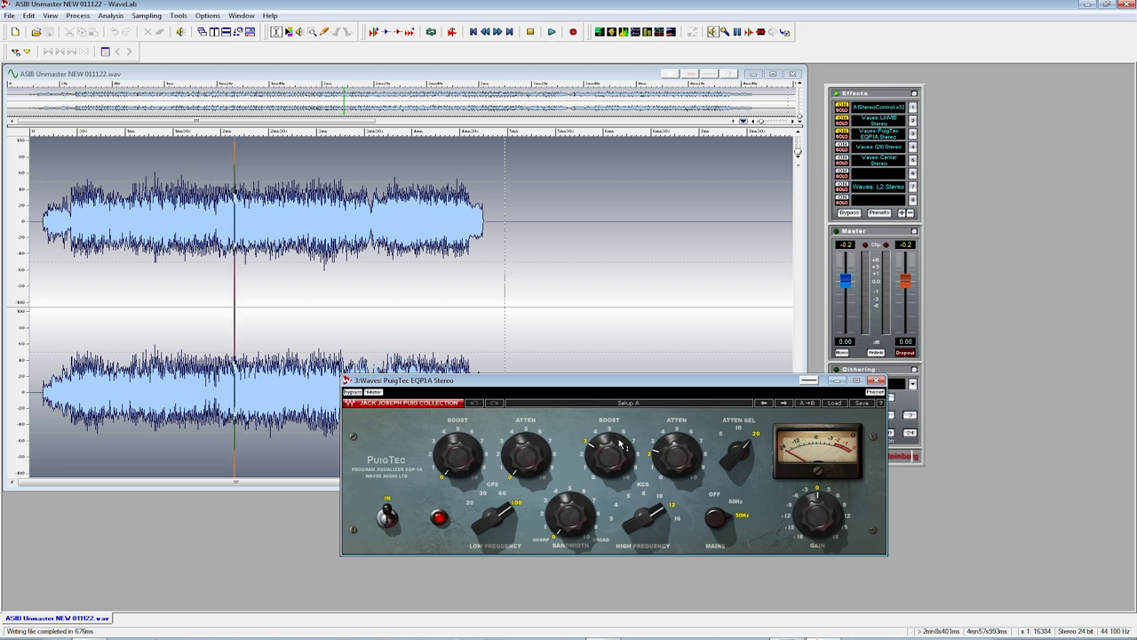
pyautogui.moveTo(621, 445)
pyautogui.moveTo(500, 469); pyautogui.dragTo(1136, 472)
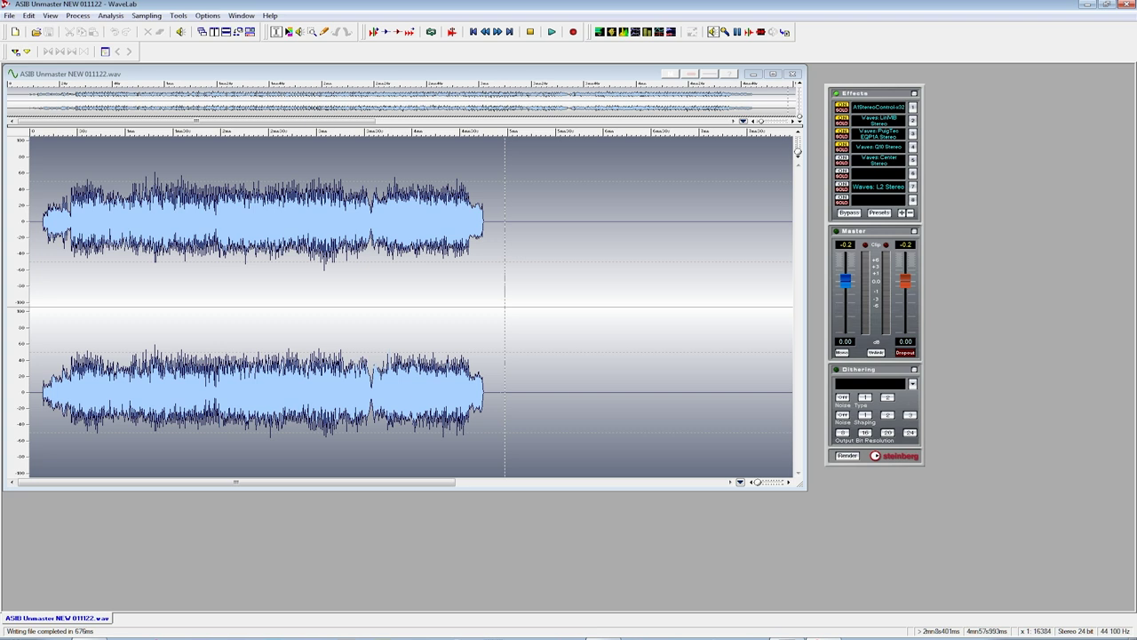
# Open the Waves Q10 equalizer, review its low-frequency roll-off curve and band settings, and close it.
pyautogui.moveTo(1039, 360); pyautogui.dragTo(692, 279)
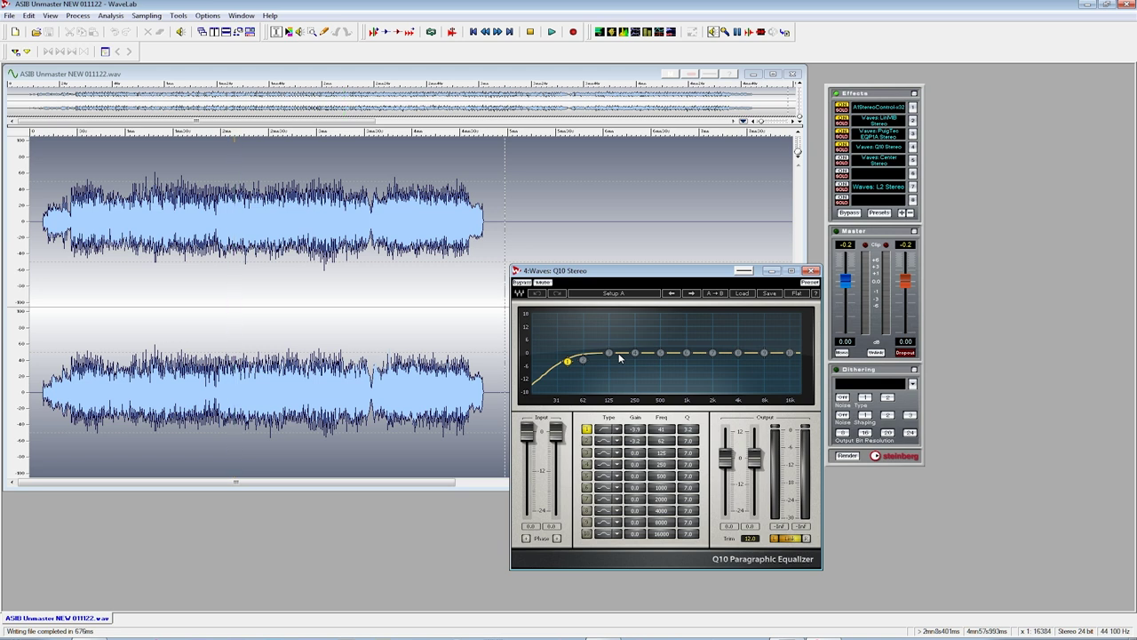
pyautogui.press('space')
pyautogui.click(811, 270)
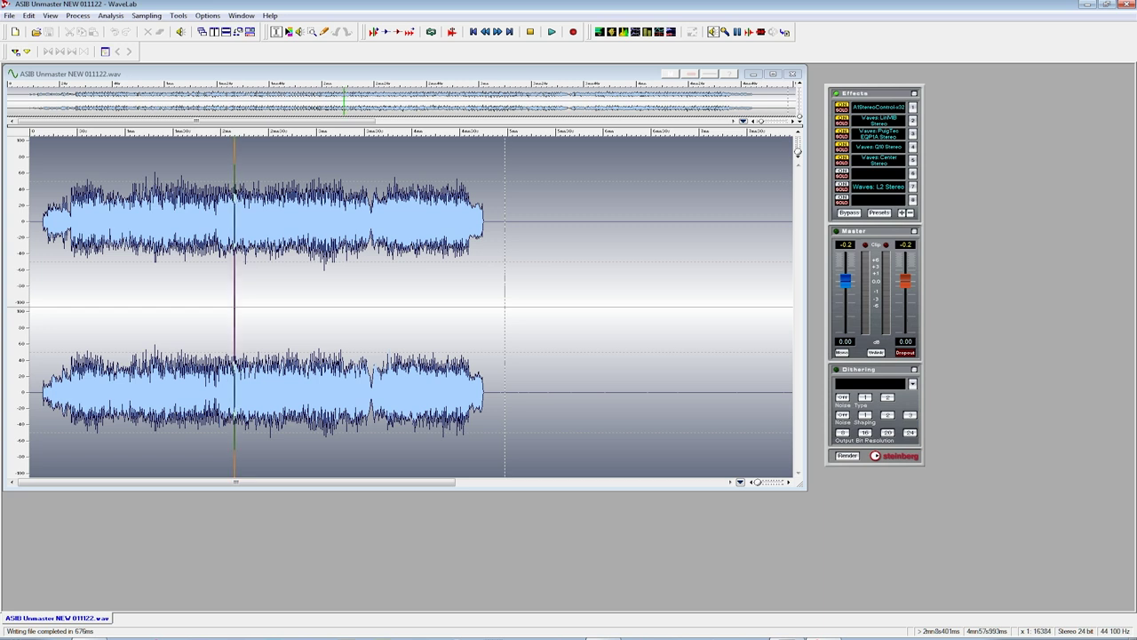
# Open the Waves Center effect and compare the playback with it bypassed and active.
pyautogui.click(877, 160)
pyautogui.moveTo(841, 165); pyautogui.dragTo(612, 195)
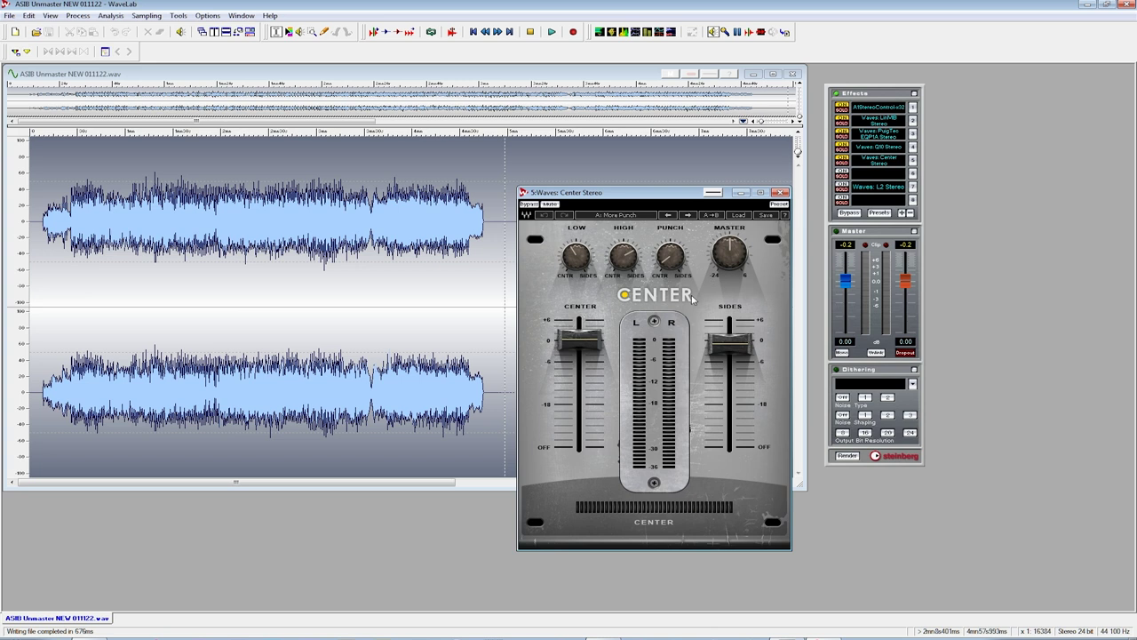
pyautogui.click(588, 347)
pyautogui.click(575, 351)
pyautogui.press('space')
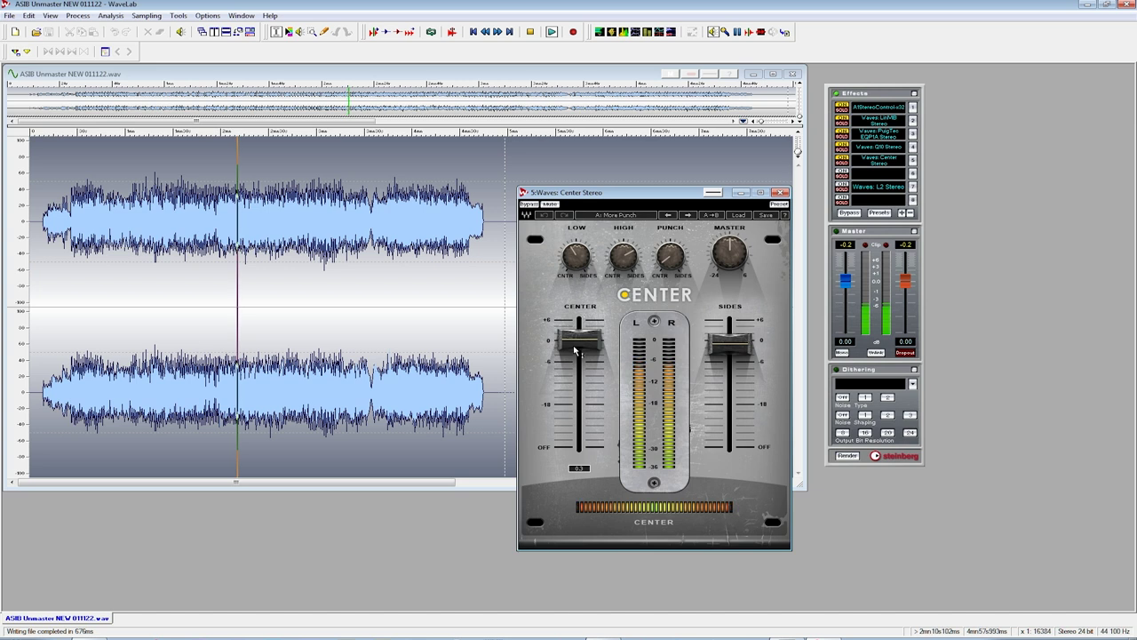
pyautogui.click(528, 205)
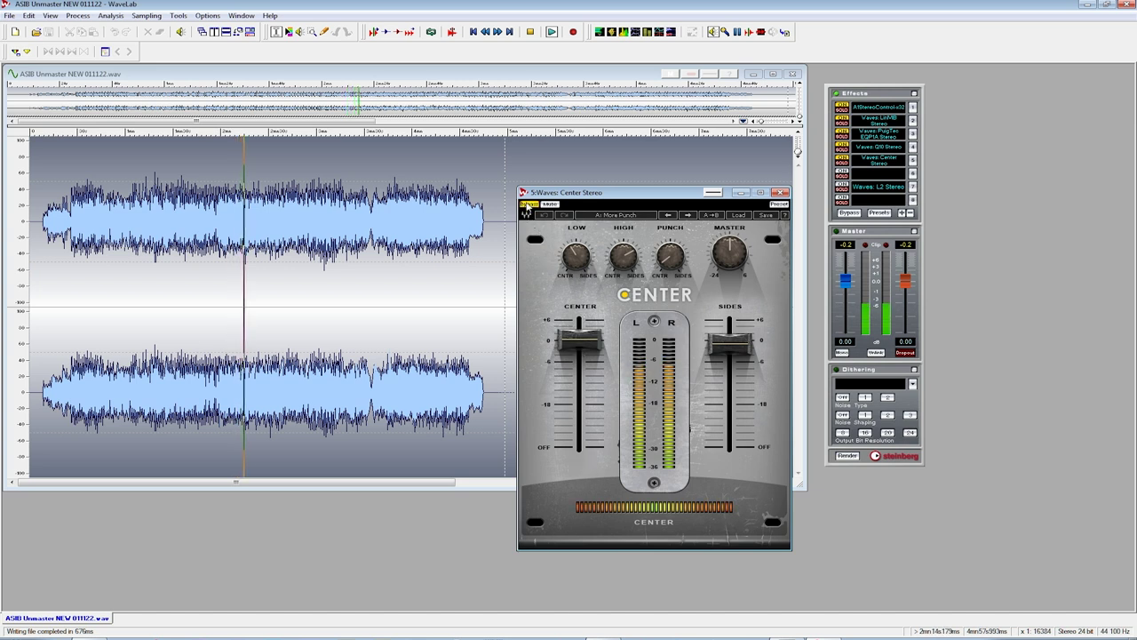
pyautogui.click(528, 206)
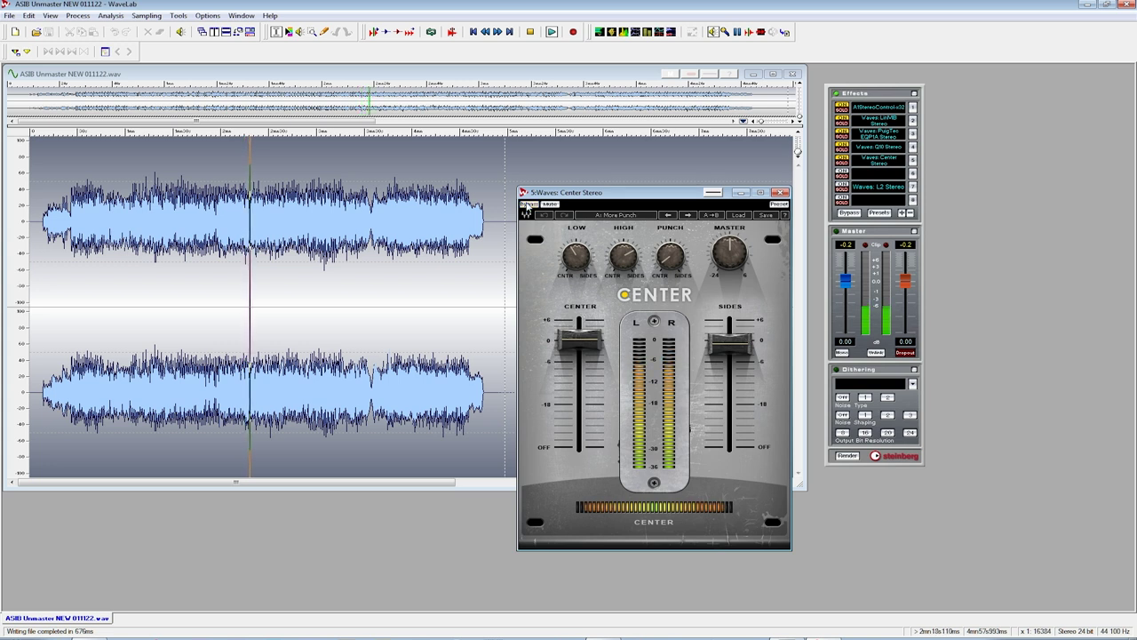
pyautogui.moveTo(591, 356)
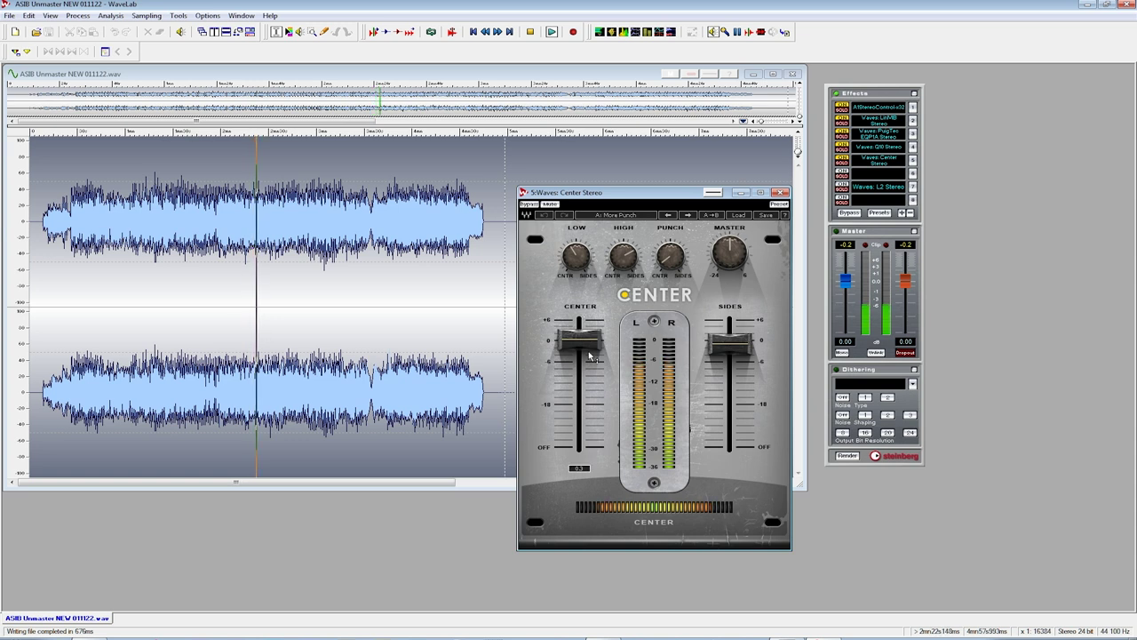
pyautogui.press('space')
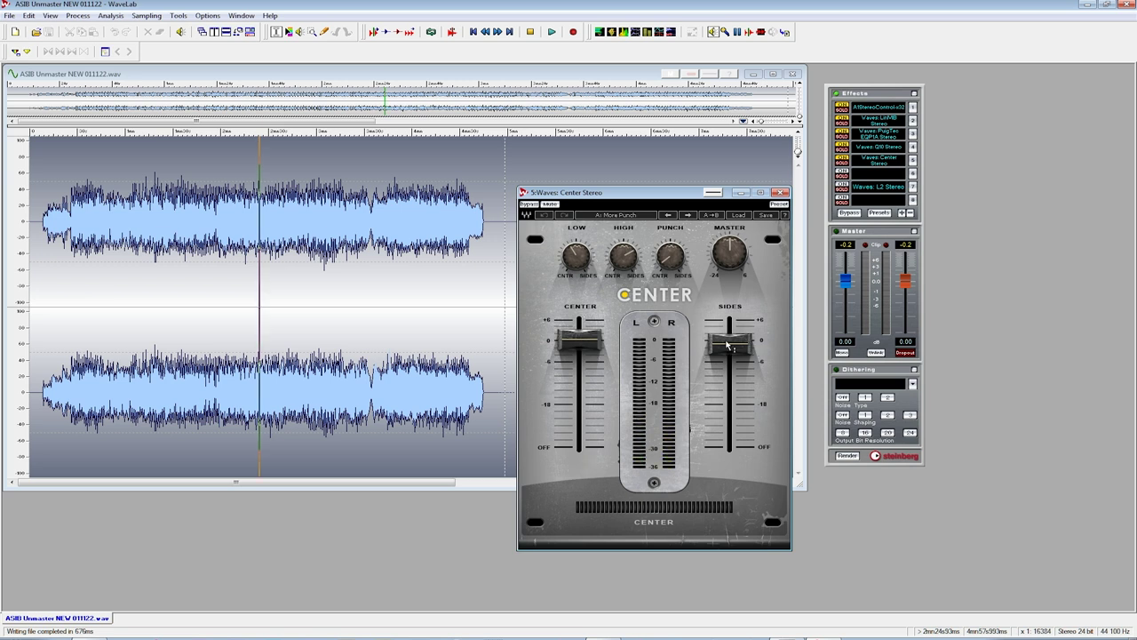
# Review the Center and Sides levels in the Waves Center effect and close it.
pyautogui.click(588, 341)
pyautogui.moveTo(579, 348)
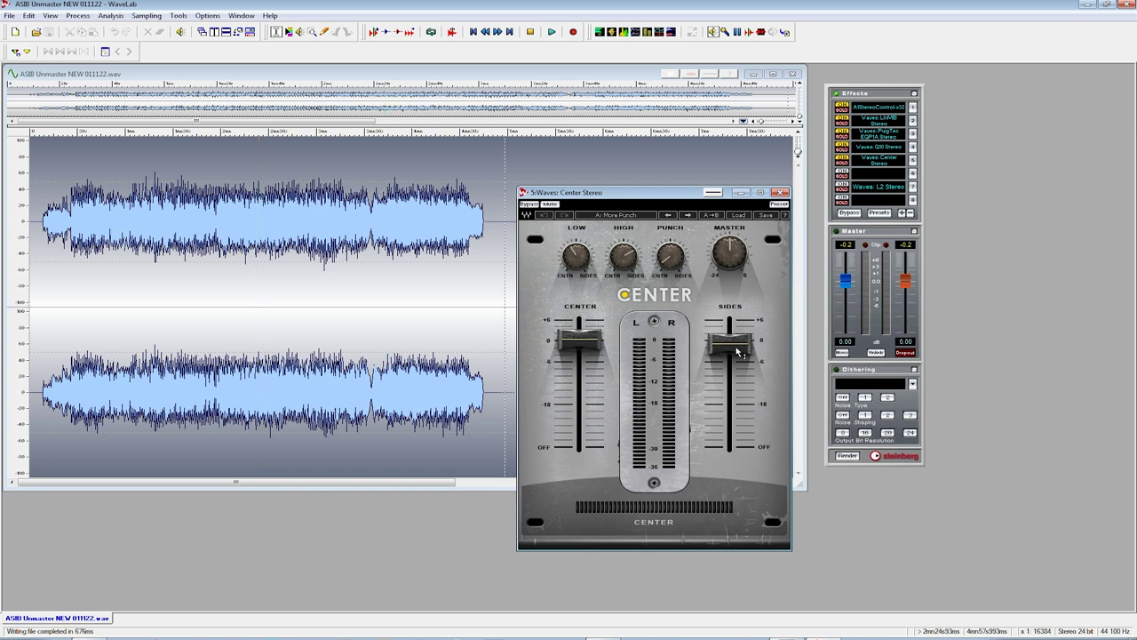
pyautogui.moveTo(713, 349)
pyautogui.moveTo(657, 203); pyautogui.dragTo(1136, 209)
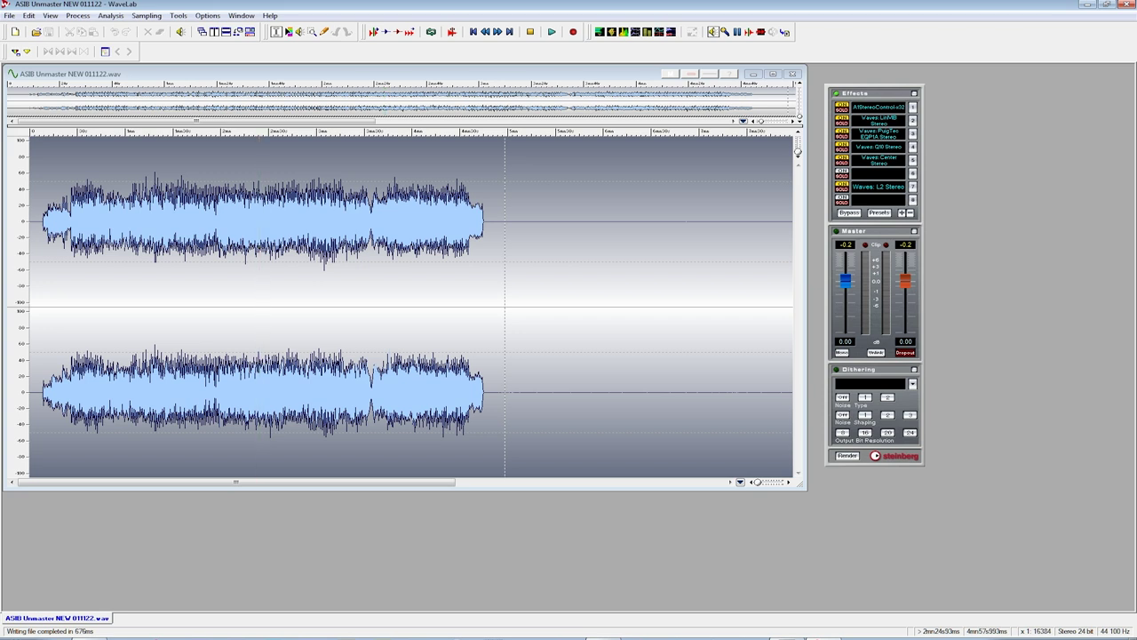
# Open the Waves L2 Ultramaximizer and set its output ceiling to -0.2.
pyautogui.click(877, 187)
pyautogui.moveTo(1029, 163); pyautogui.dragTo(597, 248)
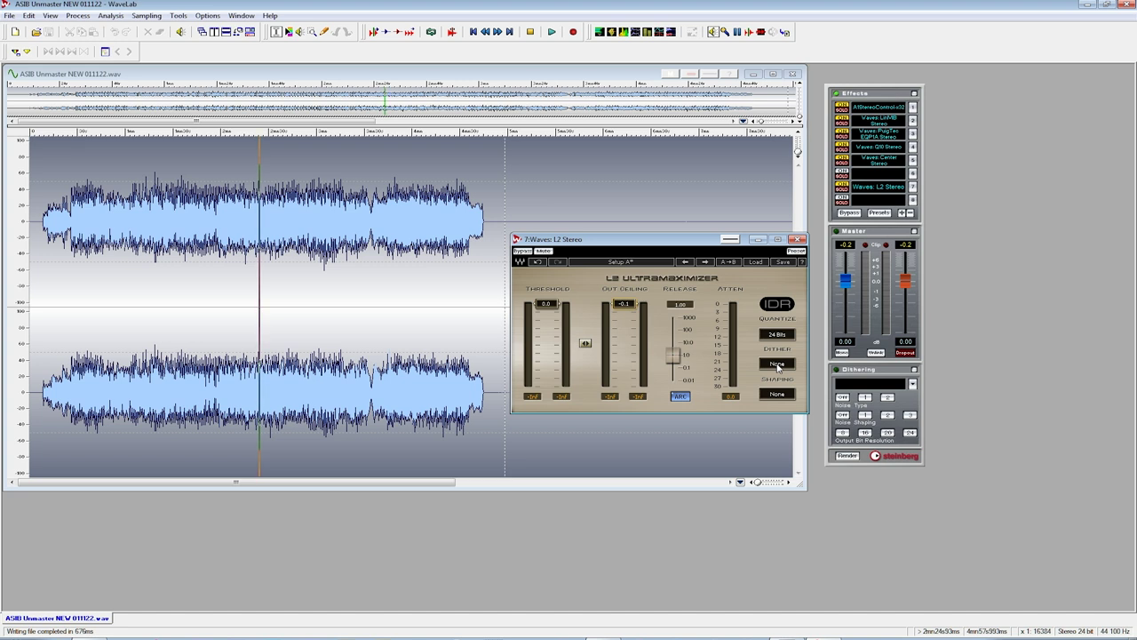
pyautogui.moveTo(624, 303); pyautogui.dragTo(625, 306)
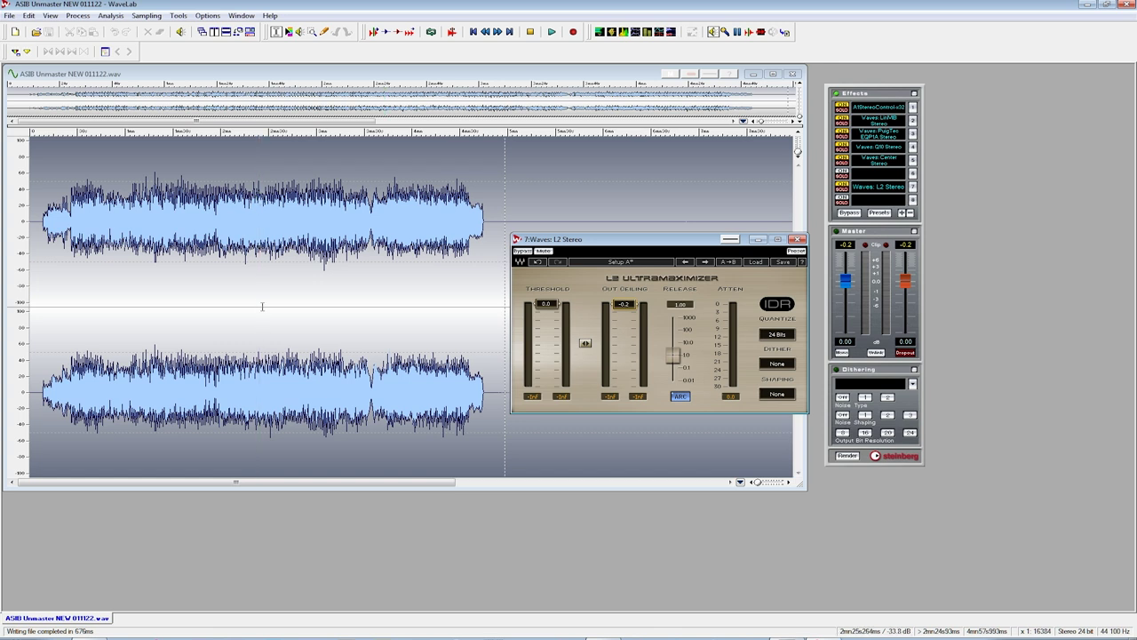
# Lower the L2 threshold in stages to -6.7 during playback, stop the track, and raise the threshold to -4.6.
pyautogui.press('space')
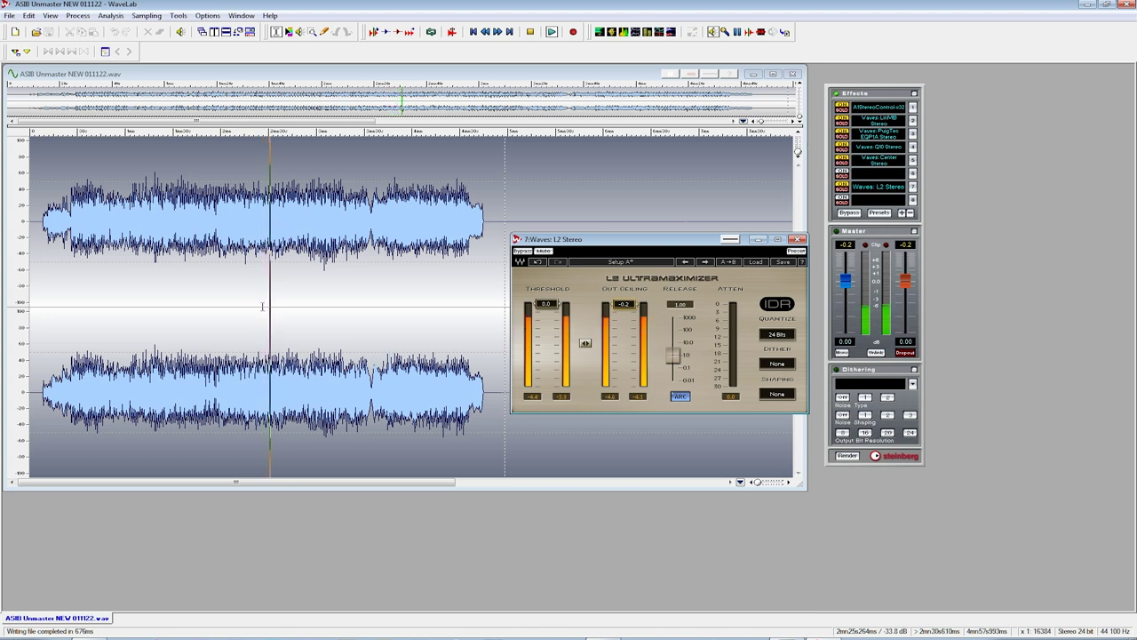
pyautogui.moveTo(549, 305); pyautogui.dragTo(547, 309)
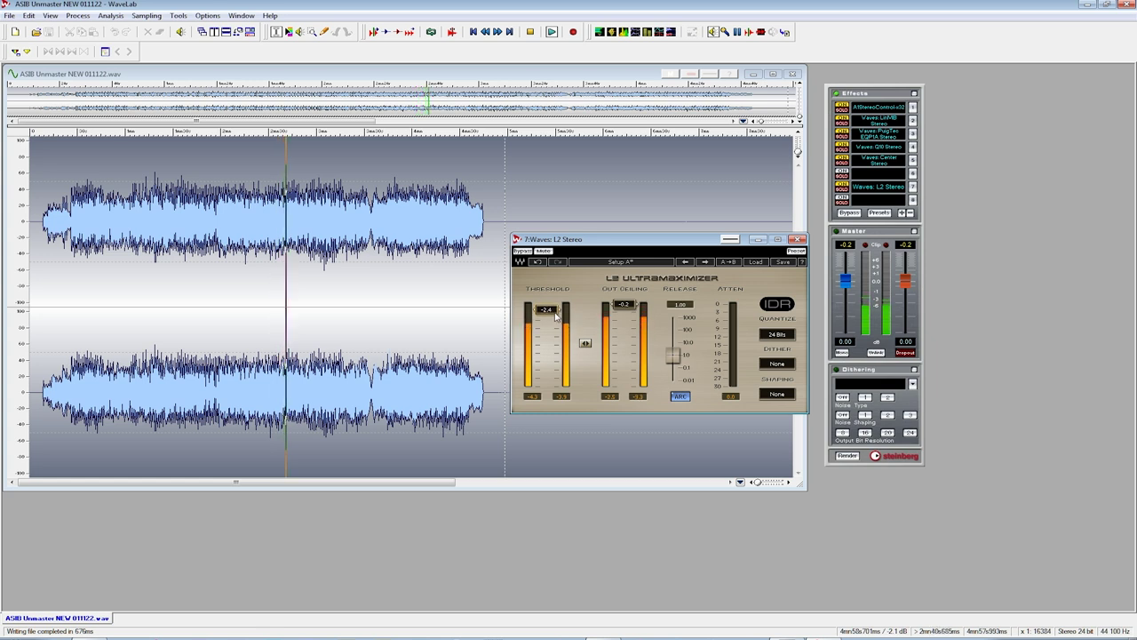
pyautogui.moveTo(547, 309); pyautogui.dragTo(547, 310)
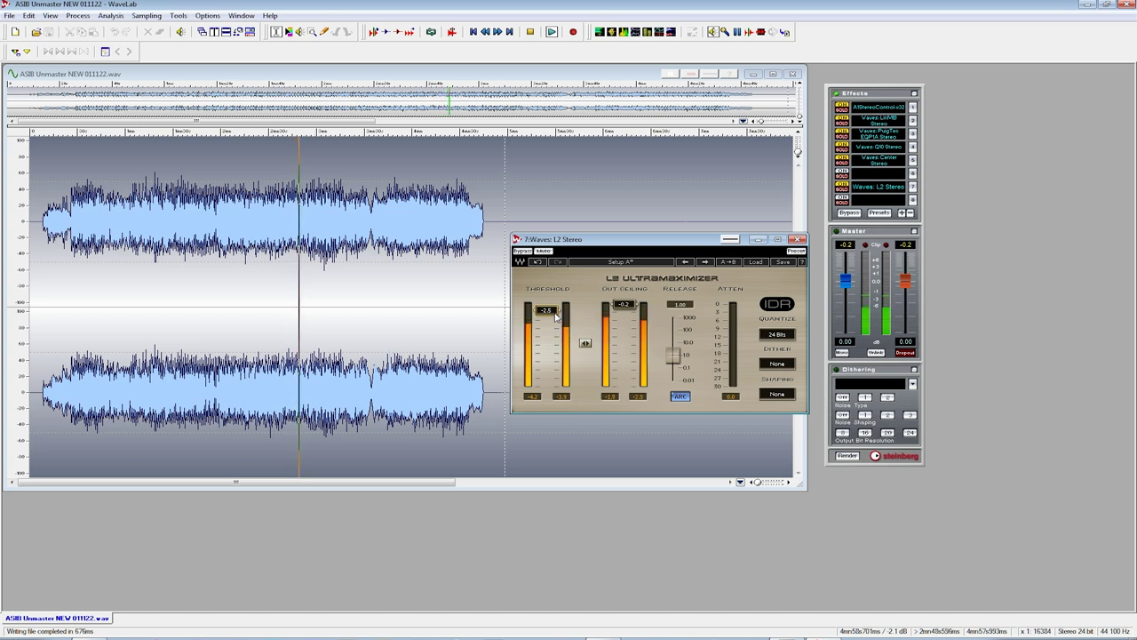
pyautogui.moveTo(554, 316); pyautogui.dragTo(556, 319)
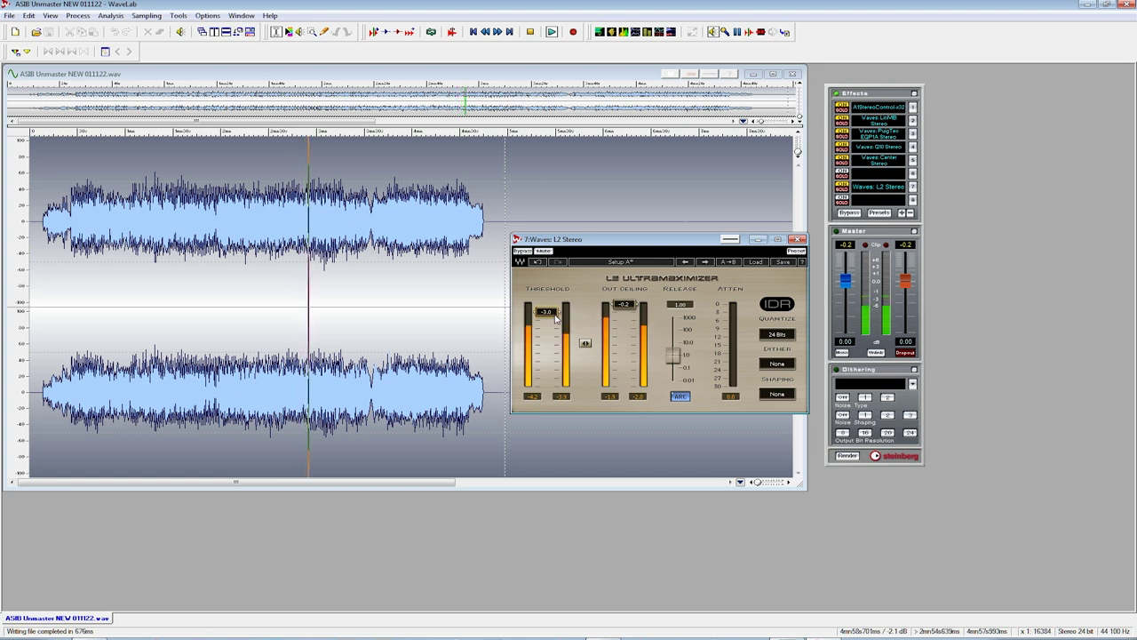
pyautogui.moveTo(556, 318); pyautogui.dragTo(556, 322)
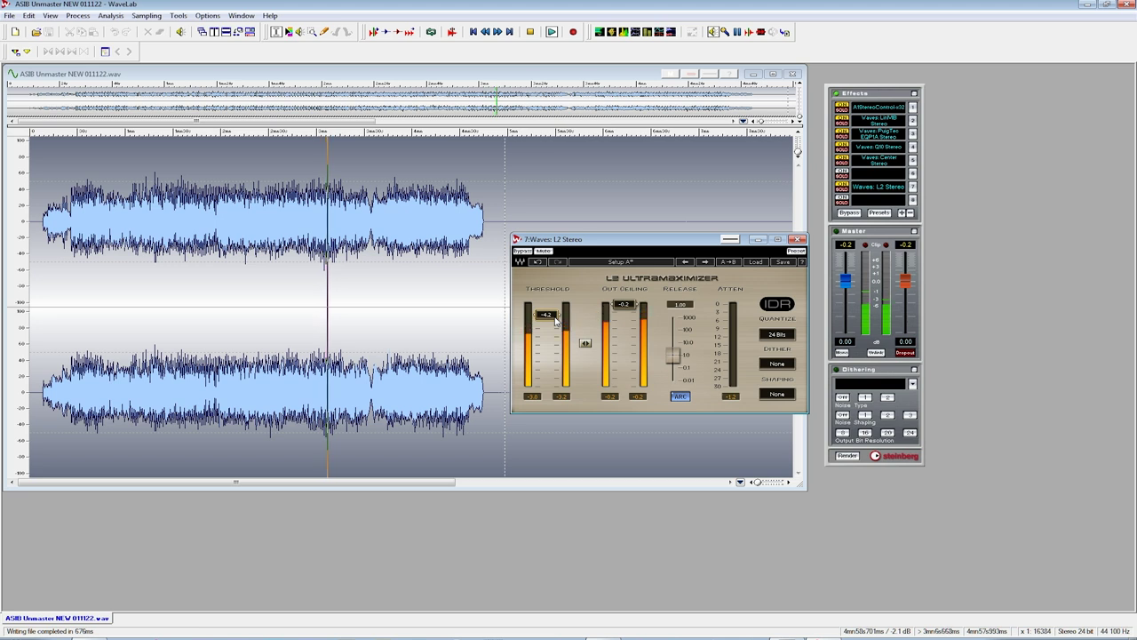
pyautogui.moveTo(557, 324); pyautogui.dragTo(556, 324)
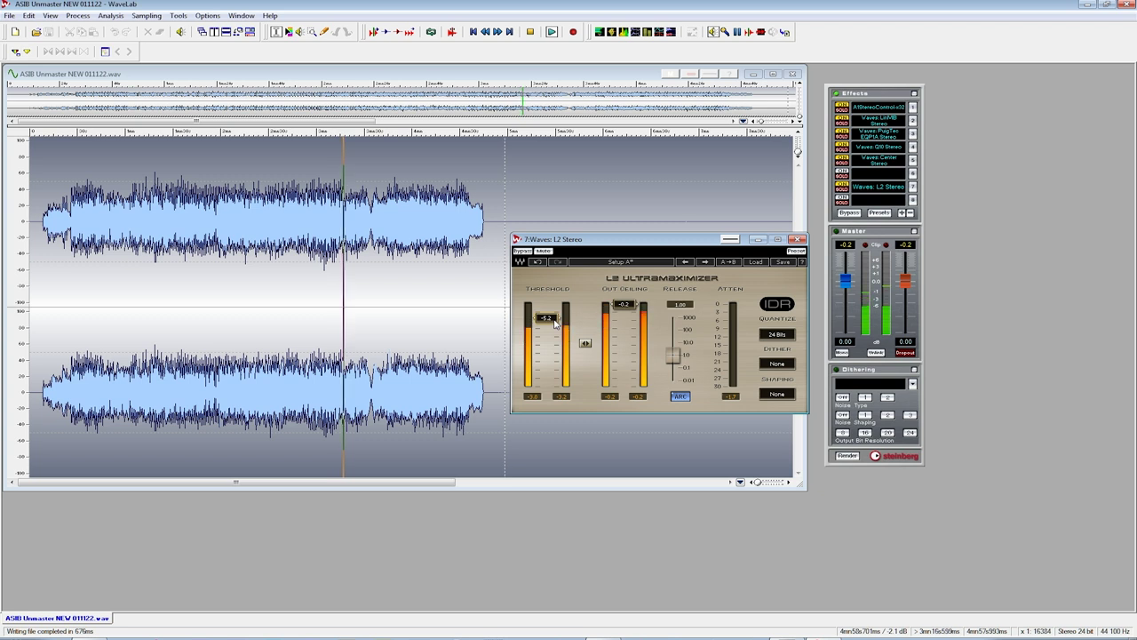
pyautogui.moveTo(547, 317); pyautogui.dragTo(557, 325)
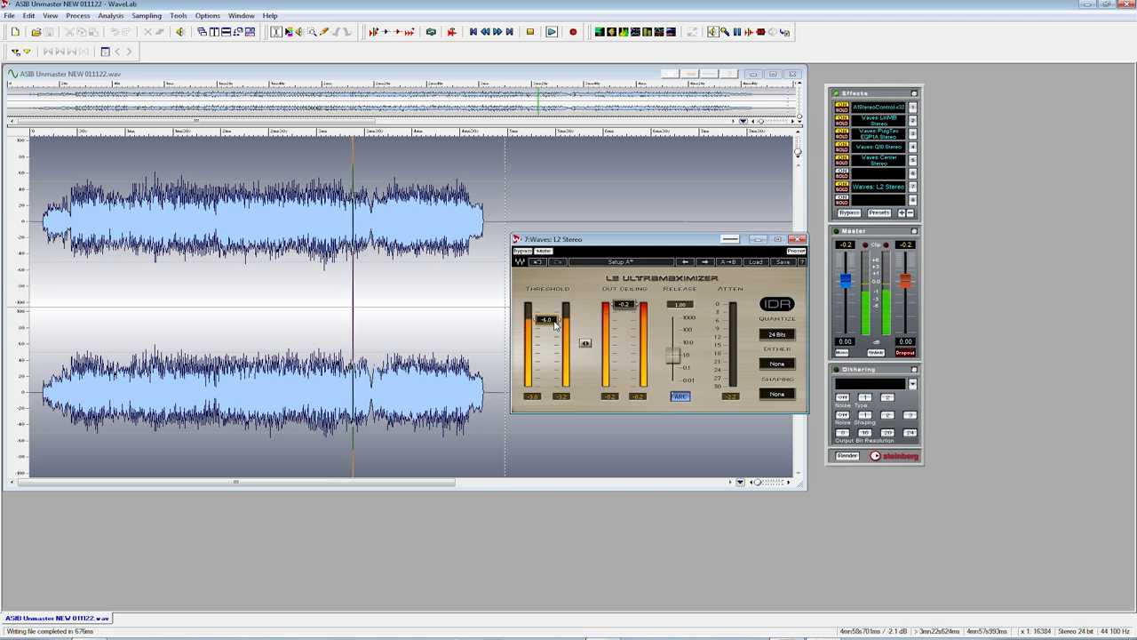
pyautogui.moveTo(554, 325); pyautogui.dragTo(555, 327)
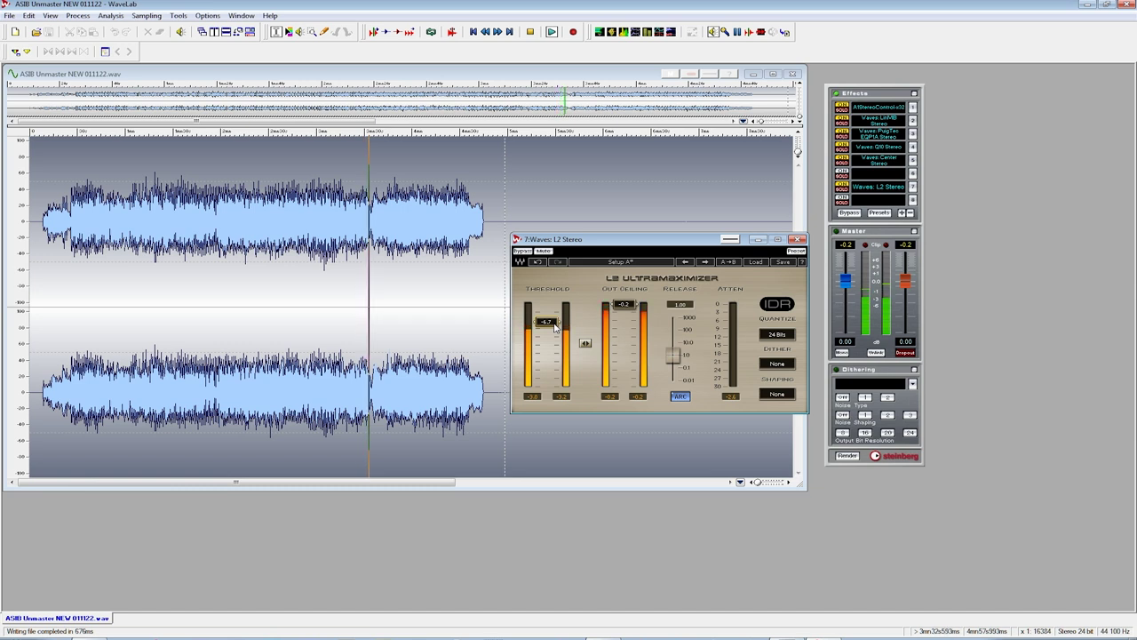
pyautogui.click(530, 32)
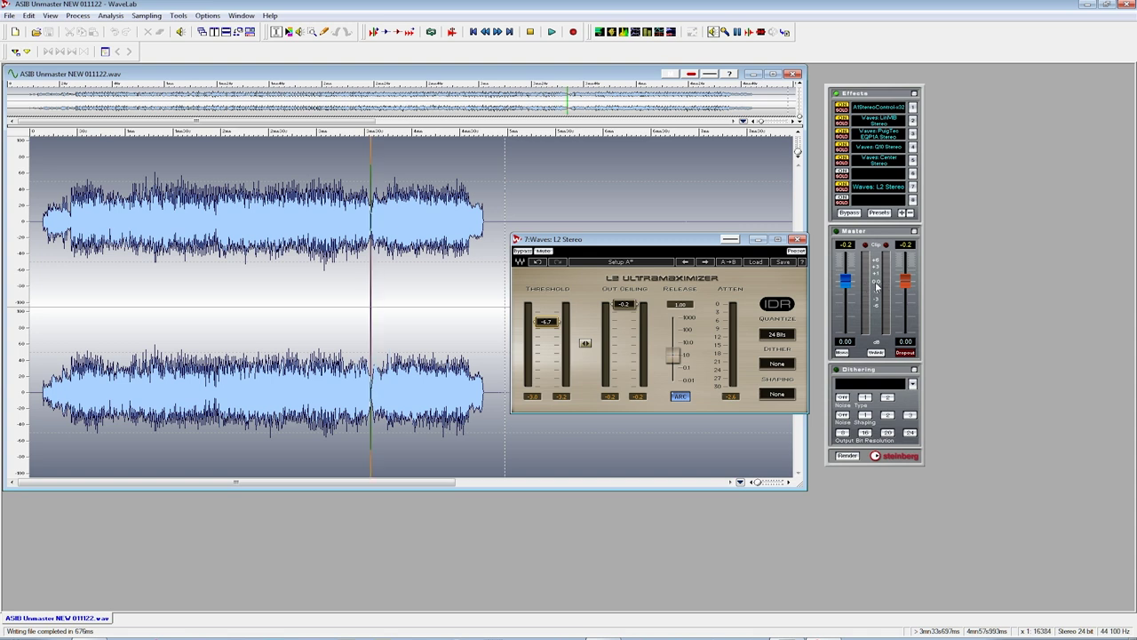
pyautogui.click(557, 328)
pyautogui.moveTo(546, 321); pyautogui.dragTo(546, 320)
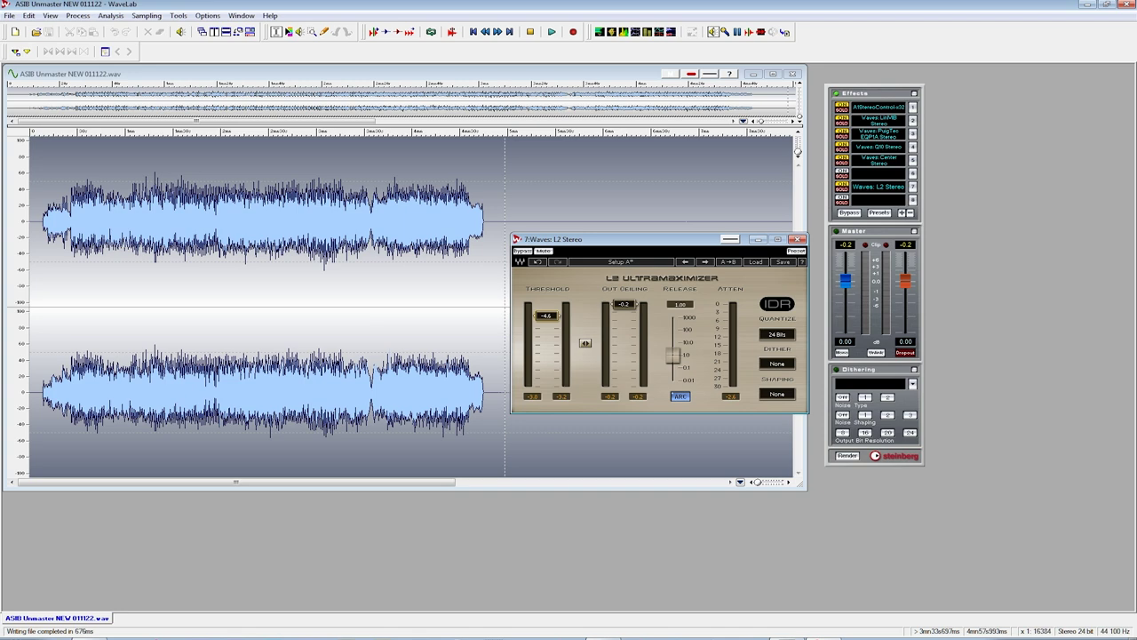
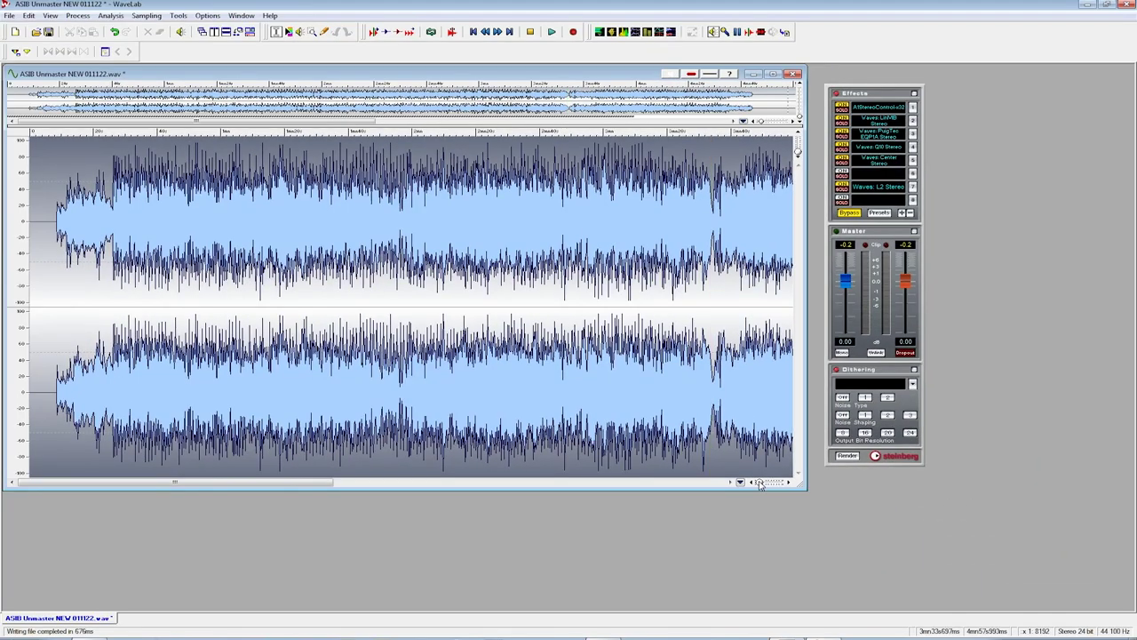
# Inspect the full rendered waveform and undo the render of the effects chain.
pyautogui.click(760, 482)
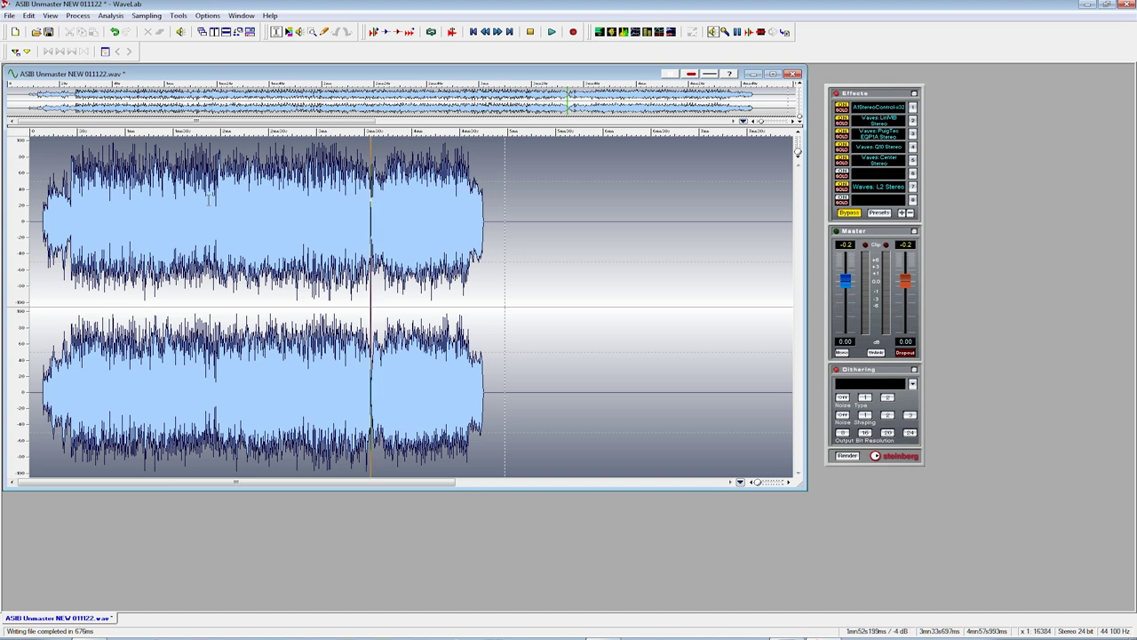
pyautogui.click(29, 15)
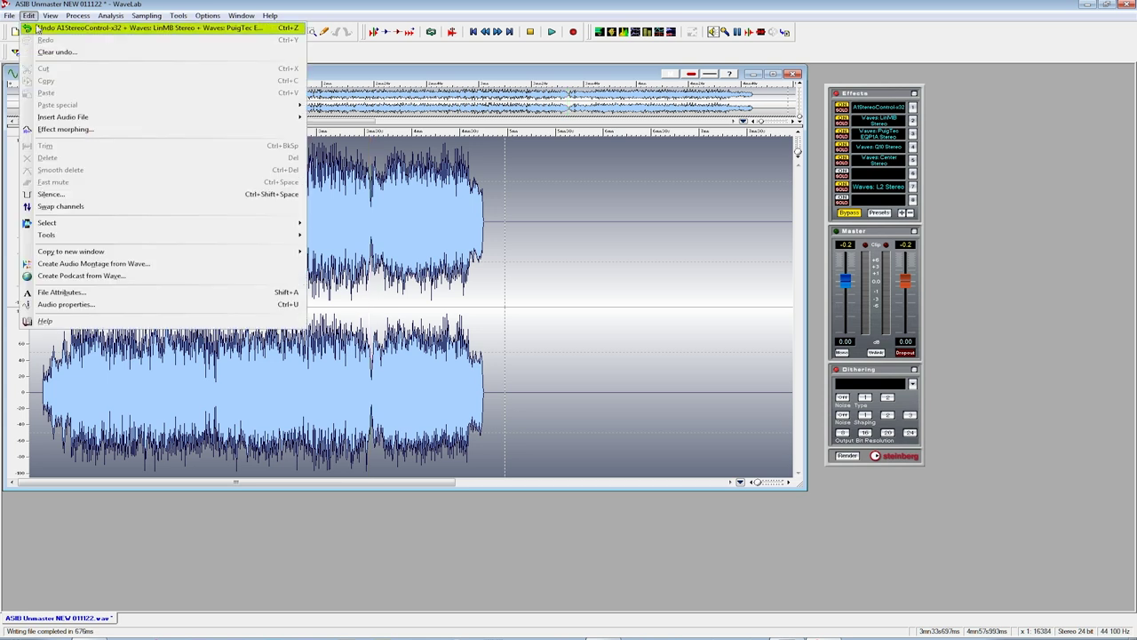
pyautogui.click(41, 24)
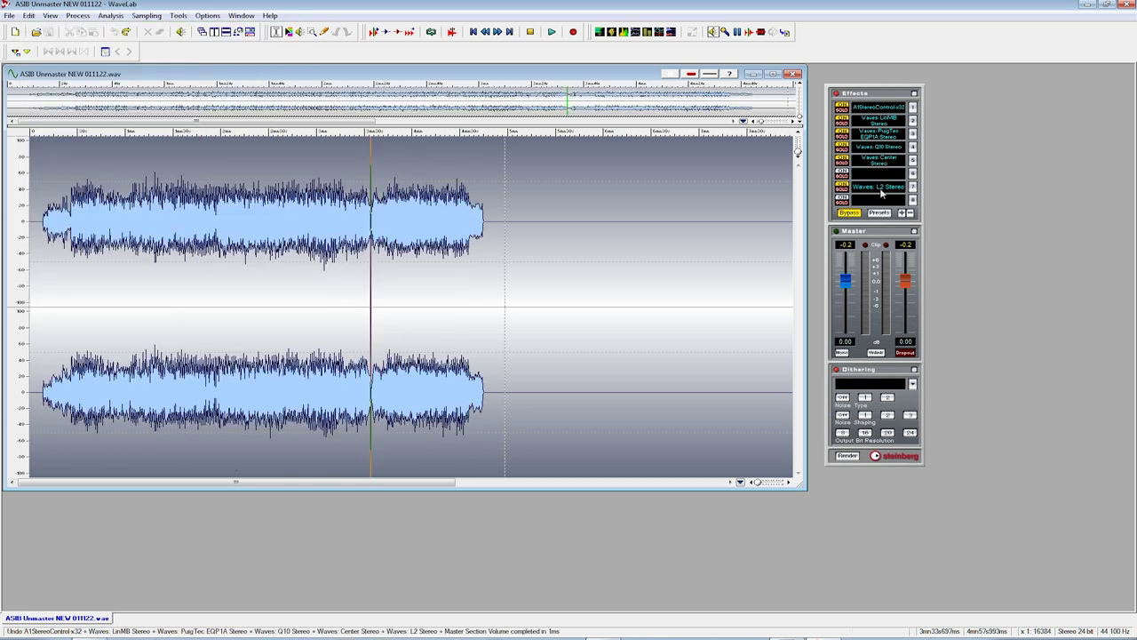
# Take the effects out of bypass, reopen the L2 Ultramaximizer, and set its threshold to -4.0.
pyautogui.click(849, 214)
pyautogui.click(877, 186)
pyautogui.moveTo(1109, 291); pyautogui.dragTo(767, 381)
pyautogui.moveTo(668, 455); pyautogui.dragTo(668, 448)
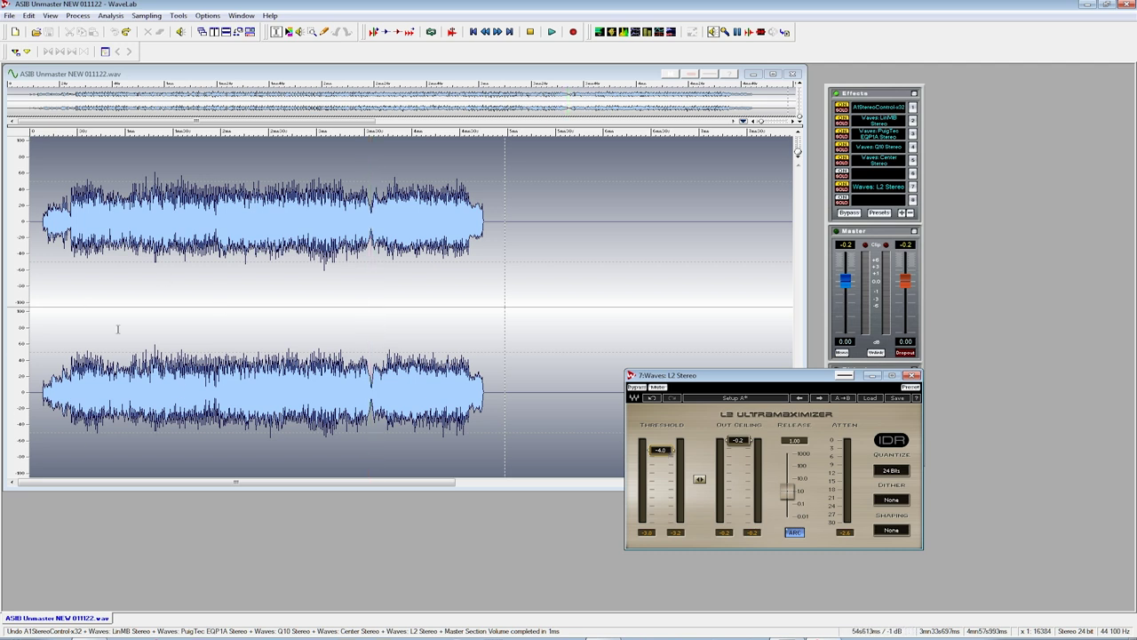
# Render the whole file in place through the effects chain and close the L2 Ultramaximizer.
pyautogui.moveTo(821, 376); pyautogui.dragTo(1006, 491)
pyautogui.click(848, 456)
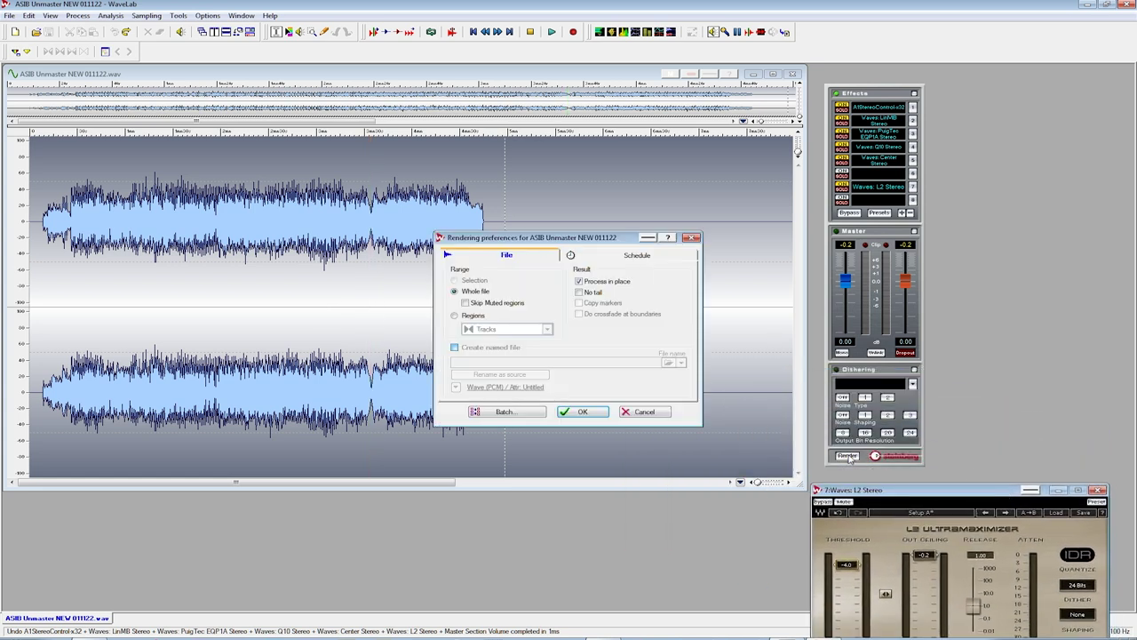
pyautogui.click(578, 411)
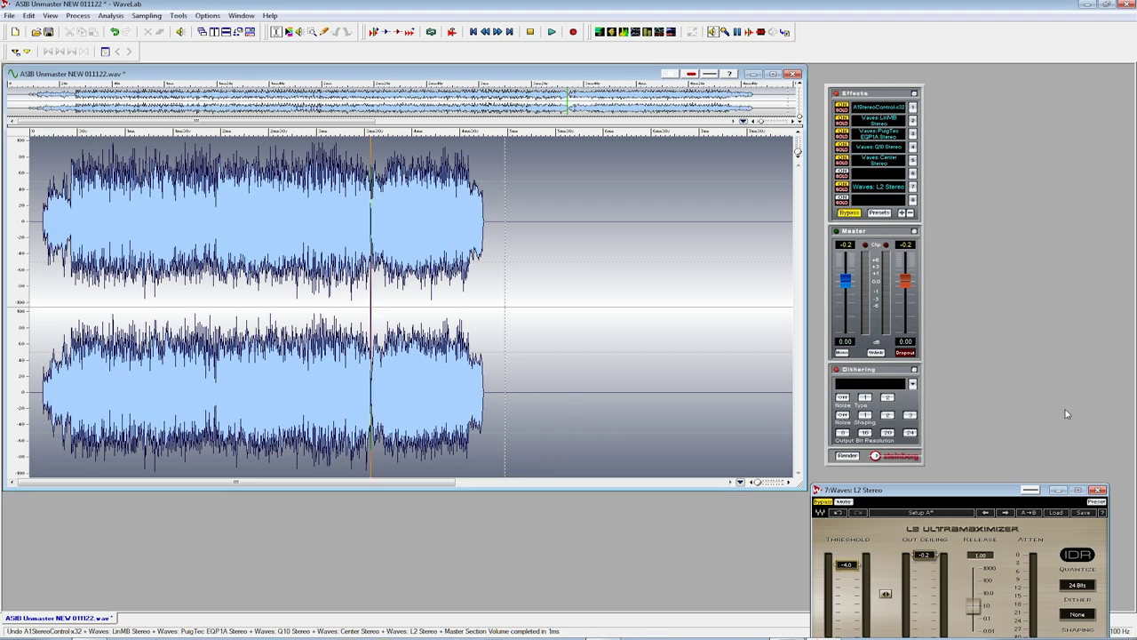
pyautogui.click(1100, 490)
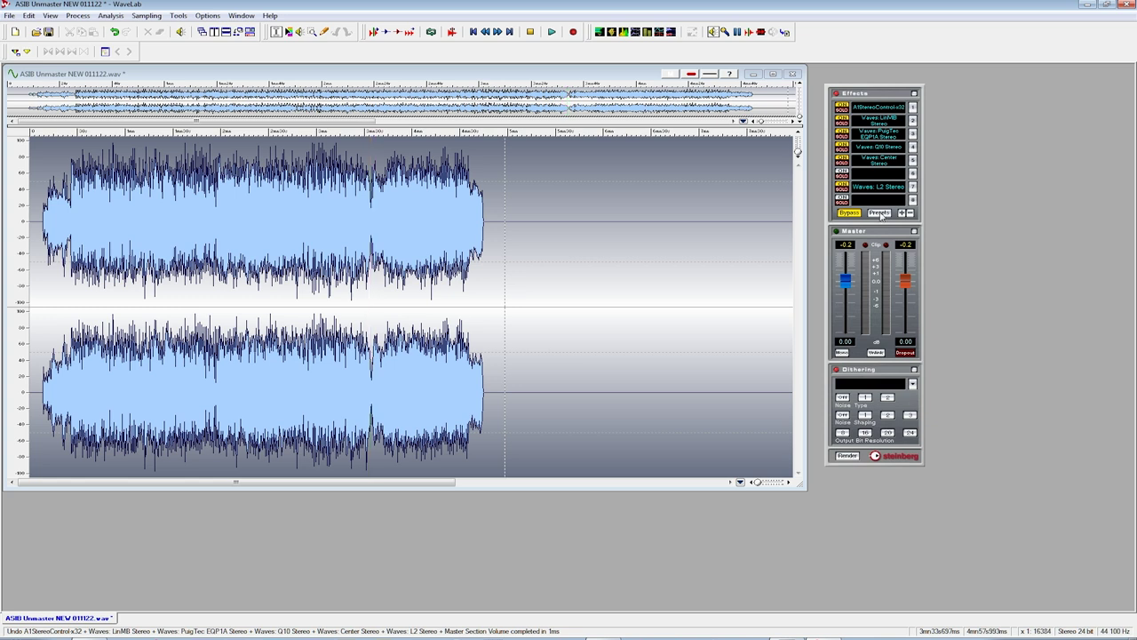
# Audition the rendered track from about 22 s, skip ahead to about 1 min 4 s, and stop playback.
pyautogui.click(67, 303)
pyautogui.press('space')
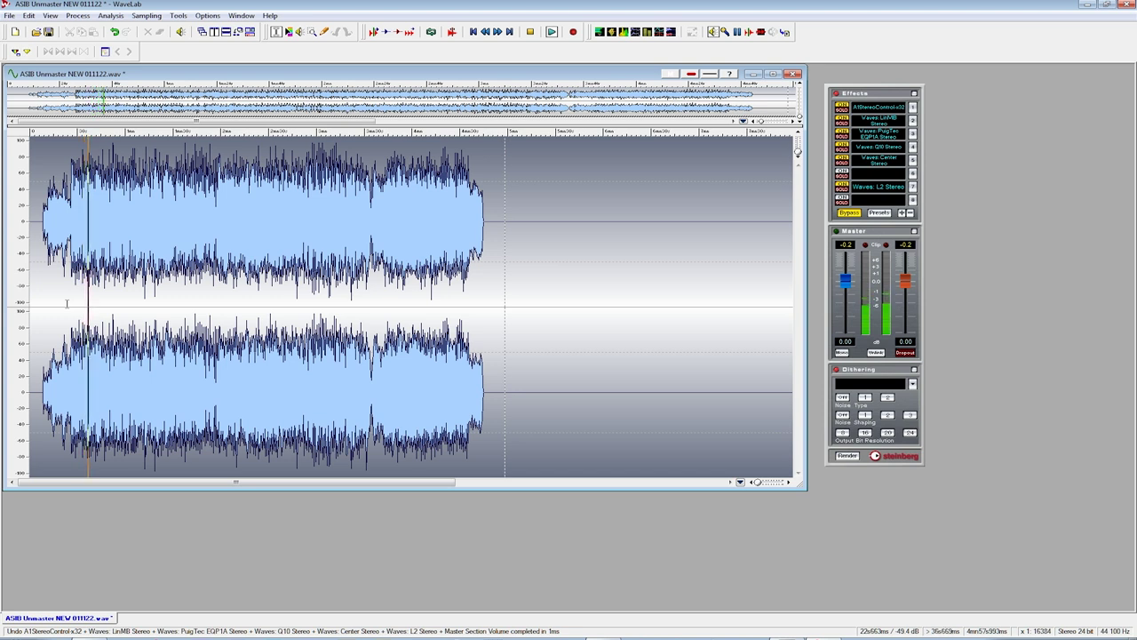
pyautogui.press('space')
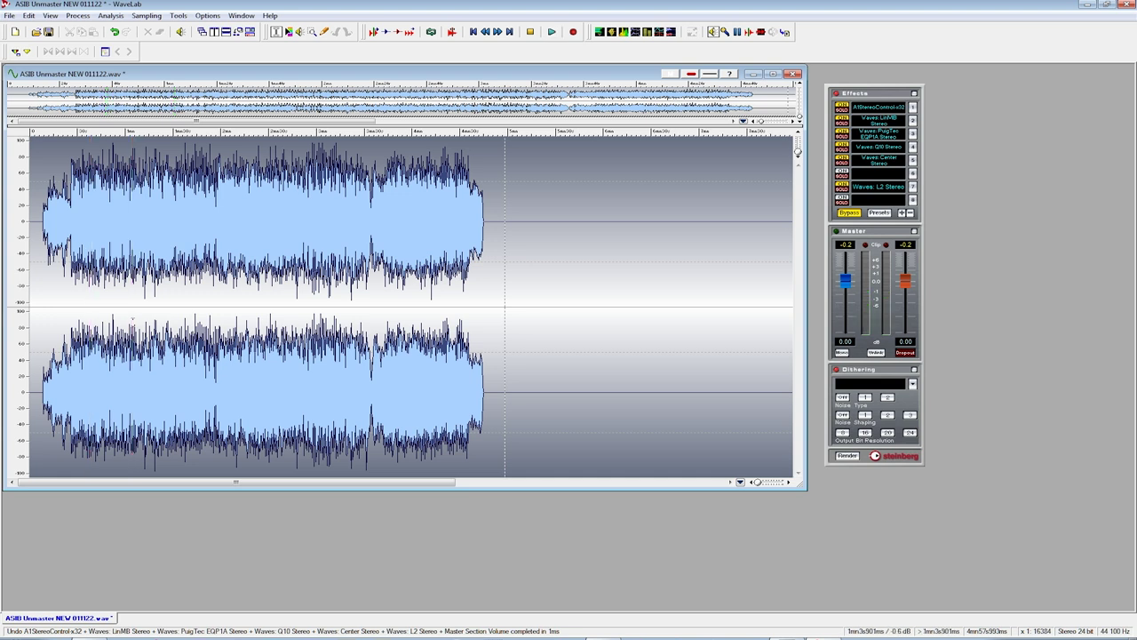
pyautogui.press('space')
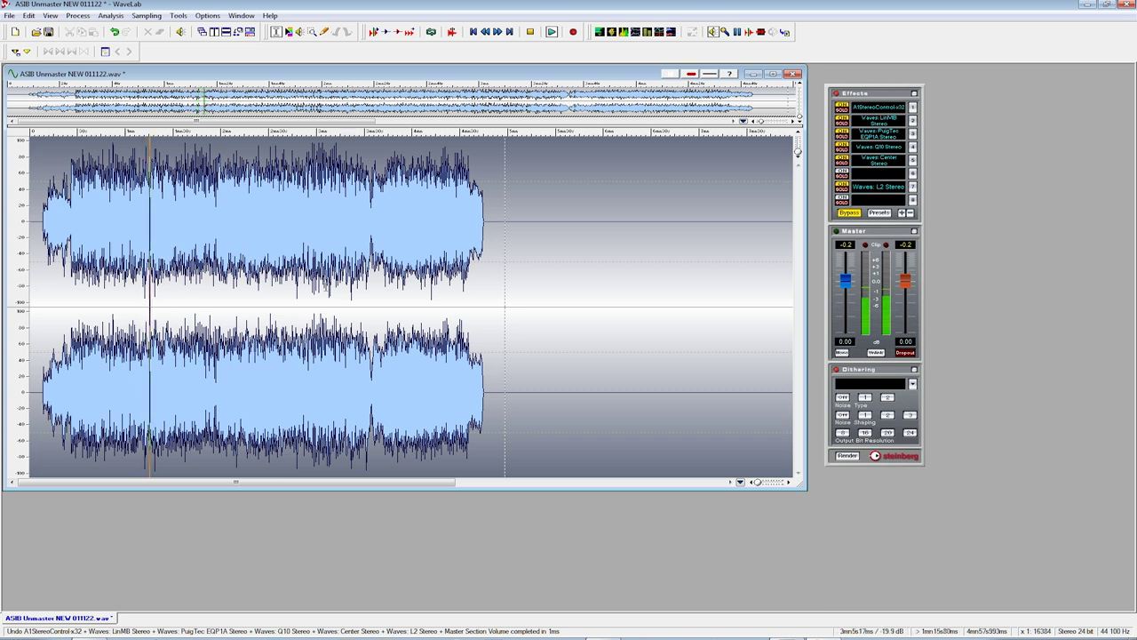
pyautogui.press('space')
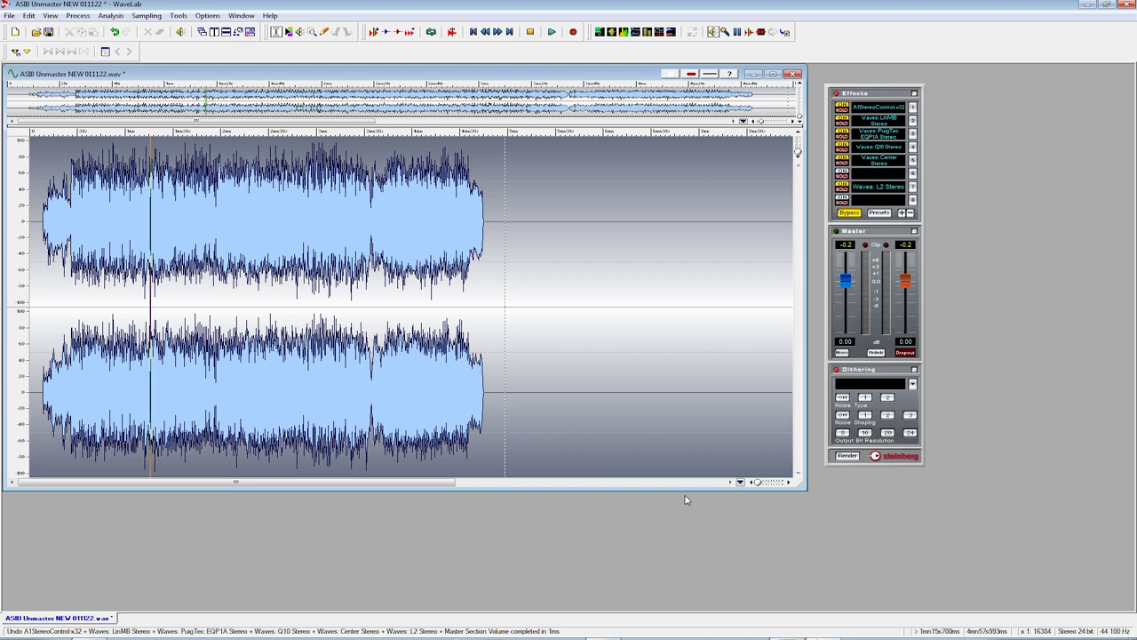
# Examine the silence before the music begins and audition the song's opening from about 8 s.
pyautogui.press('Up')
pyautogui.press('Up')
pyautogui.press('Up')
pyautogui.press('Up')
pyautogui.press('Up')
pyautogui.press('Up')
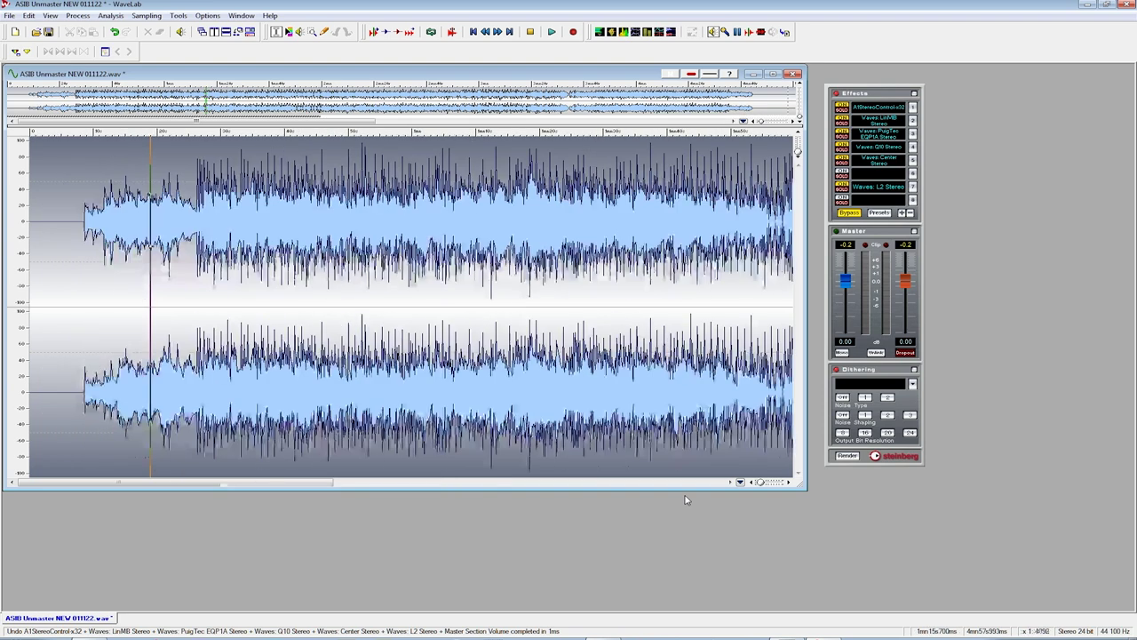
pyautogui.moveTo(199, 484); pyautogui.dragTo(84, 482)
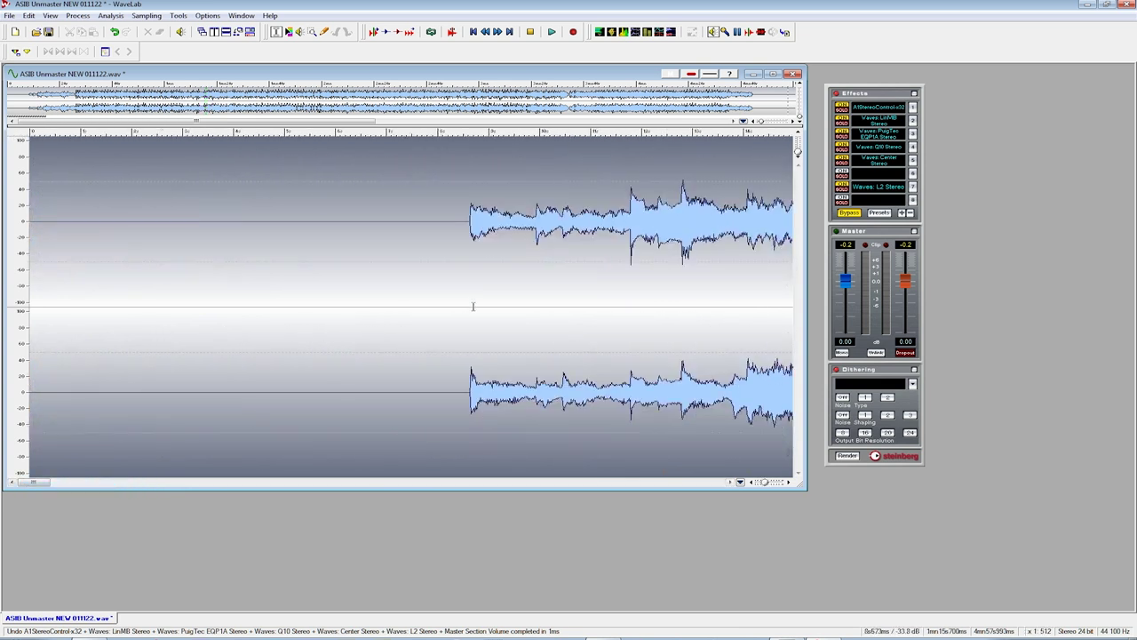
pyautogui.moveTo(473, 306); pyautogui.dragTo(459, 305)
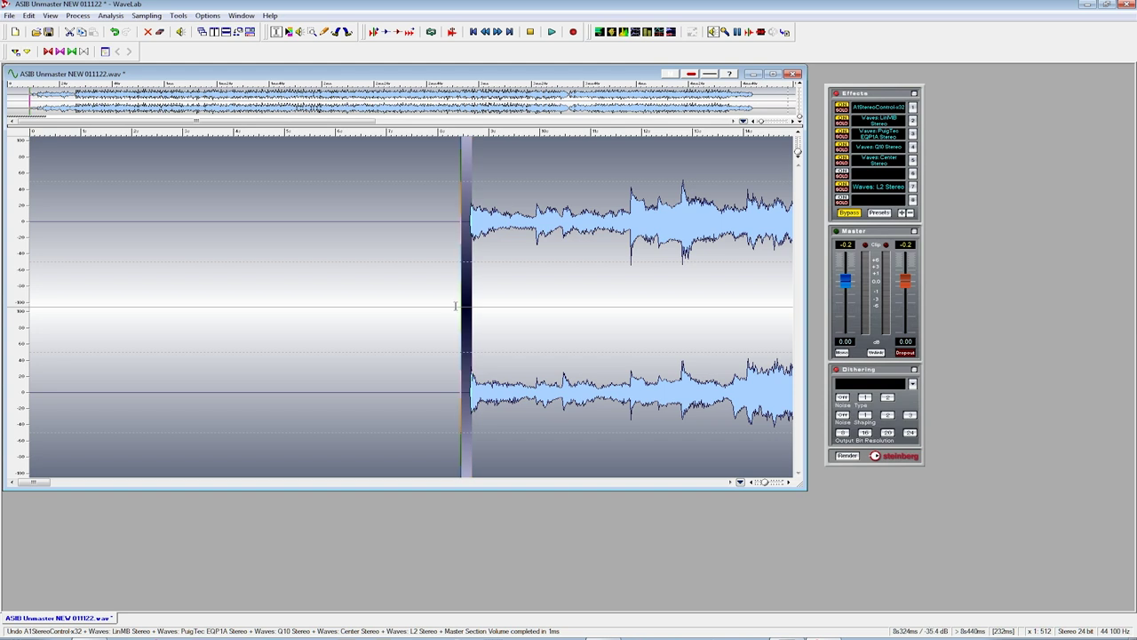
pyautogui.click(441, 305)
pyautogui.press('space')
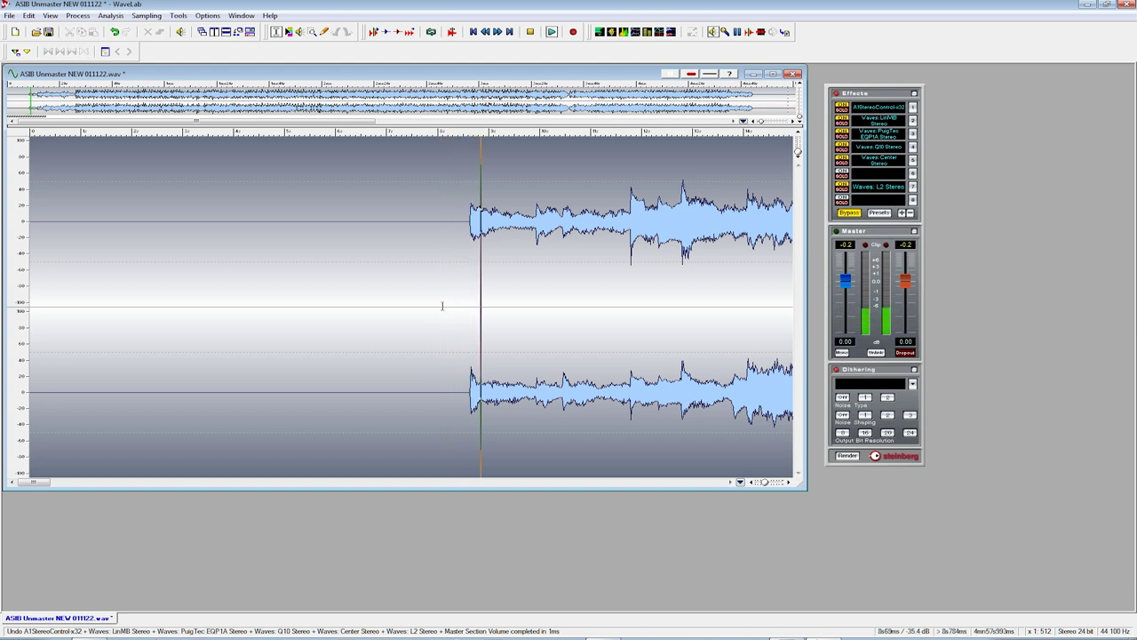
pyautogui.press('space')
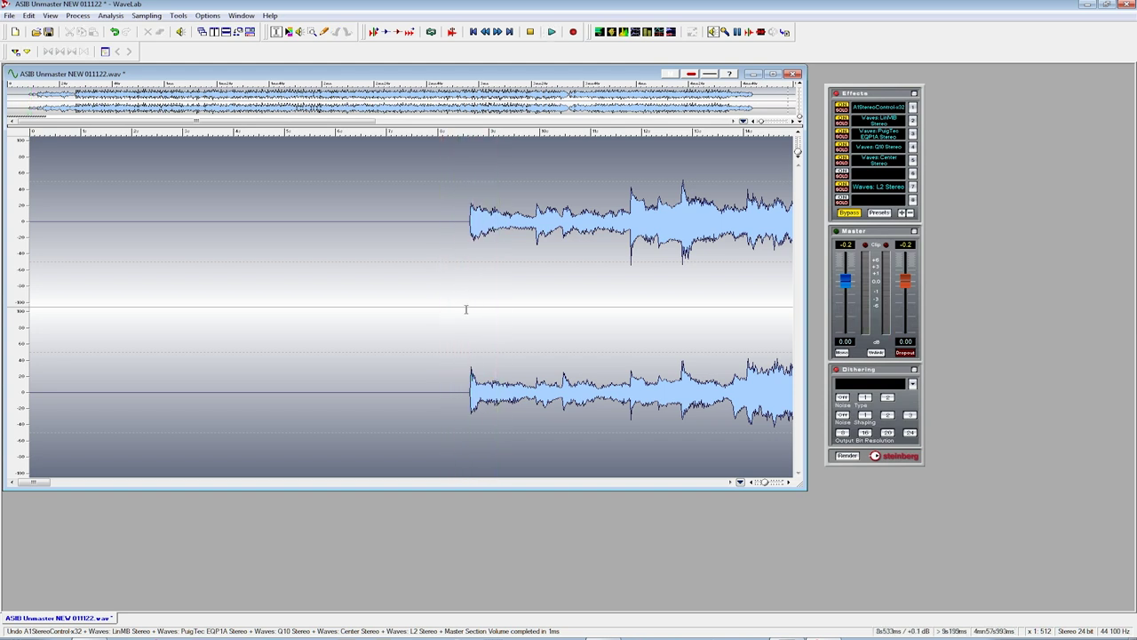
# Delete about 7.9 s of silence from the start of the file, keeping a short gap before the music.
pyautogui.click(466, 306)
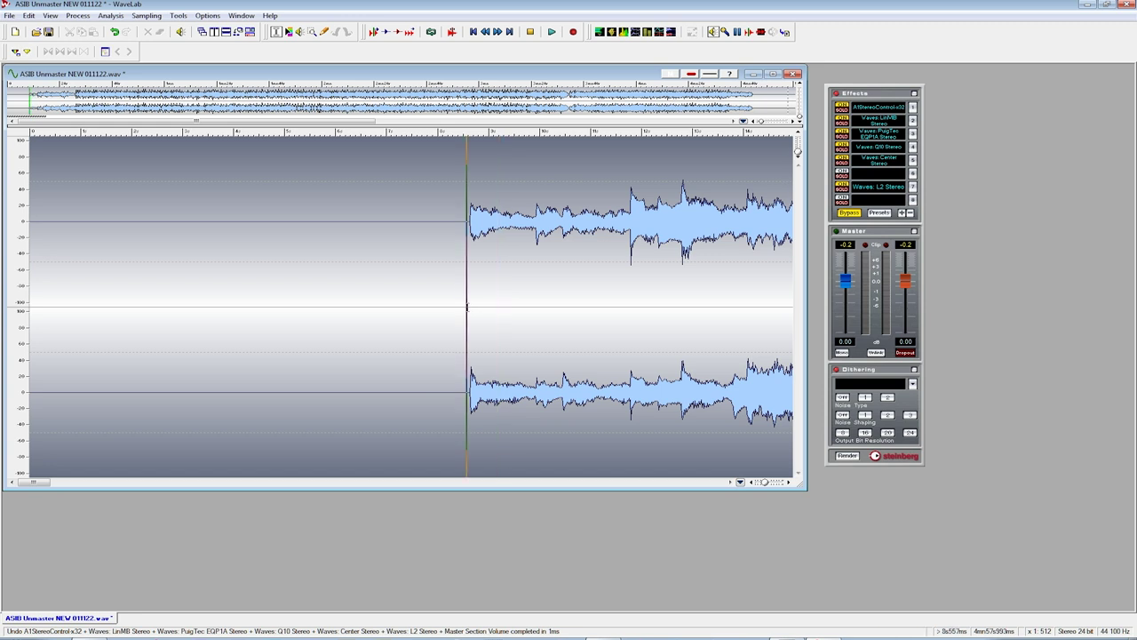
pyautogui.click(469, 307)
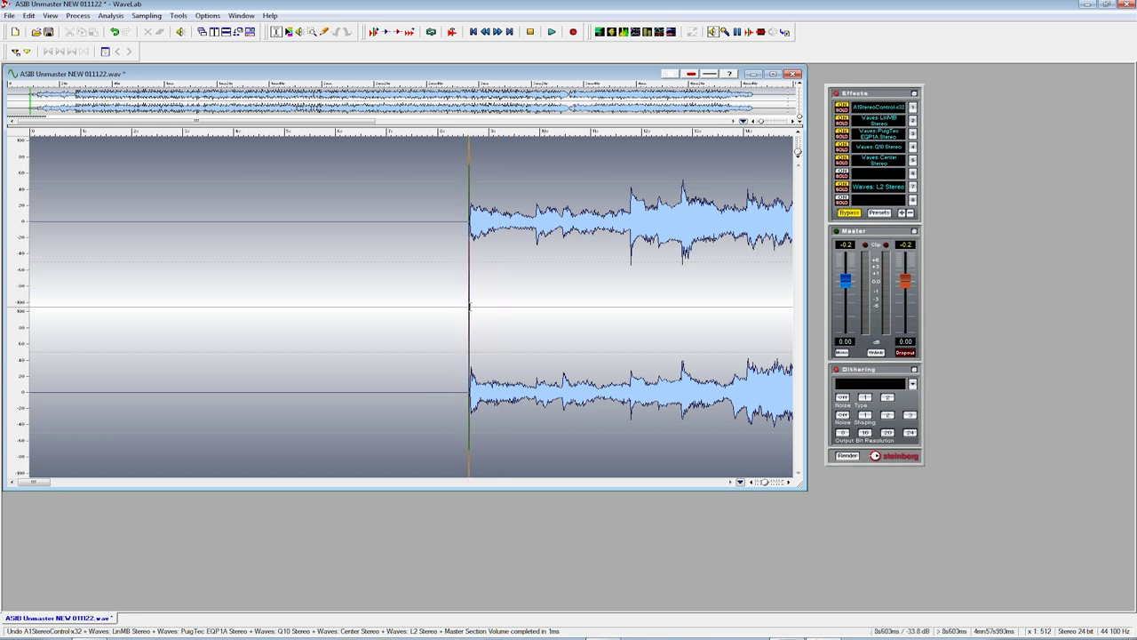
pyautogui.moveTo(469, 306); pyautogui.dragTo(446, 307)
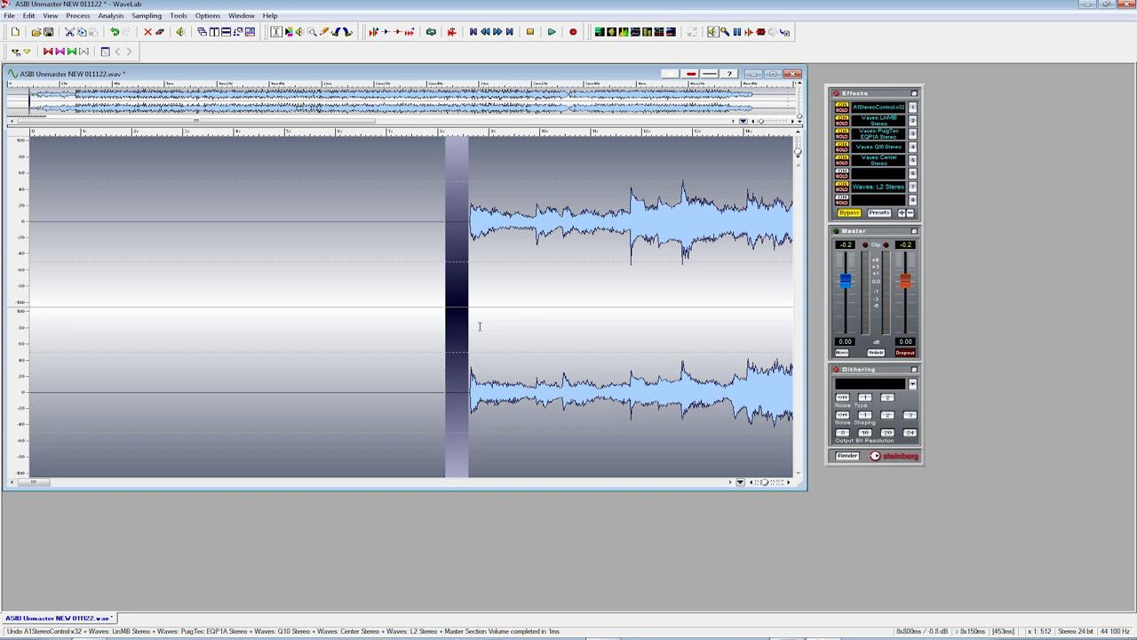
pyautogui.moveTo(447, 305); pyautogui.dragTo(432, 305)
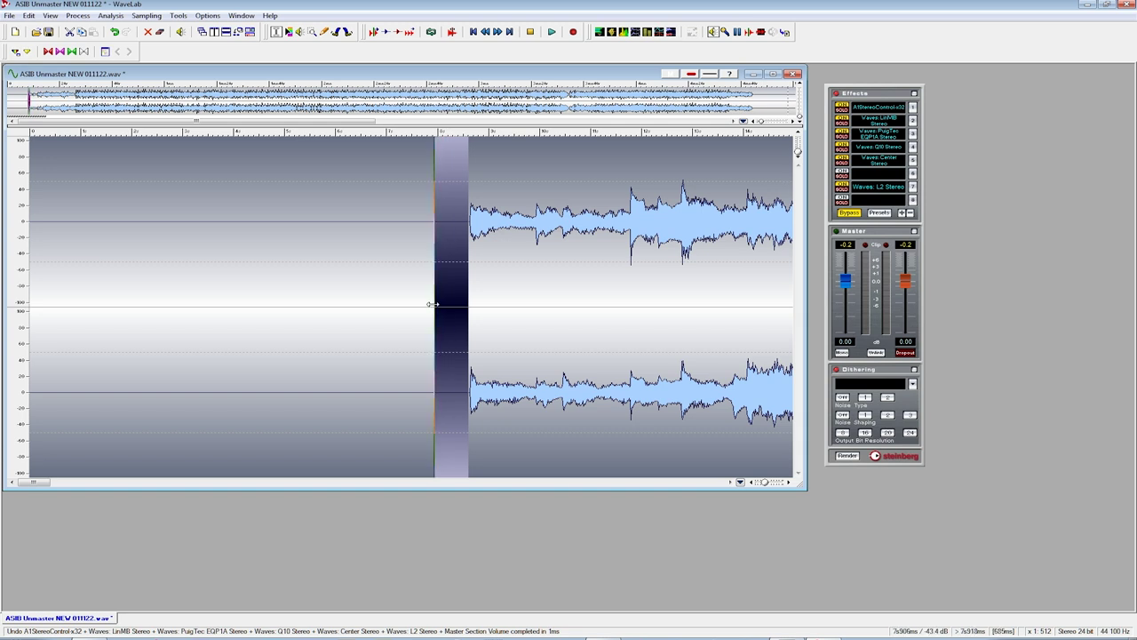
pyautogui.click(402, 307)
pyautogui.moveTo(432, 309); pyautogui.dragTo(2, 322)
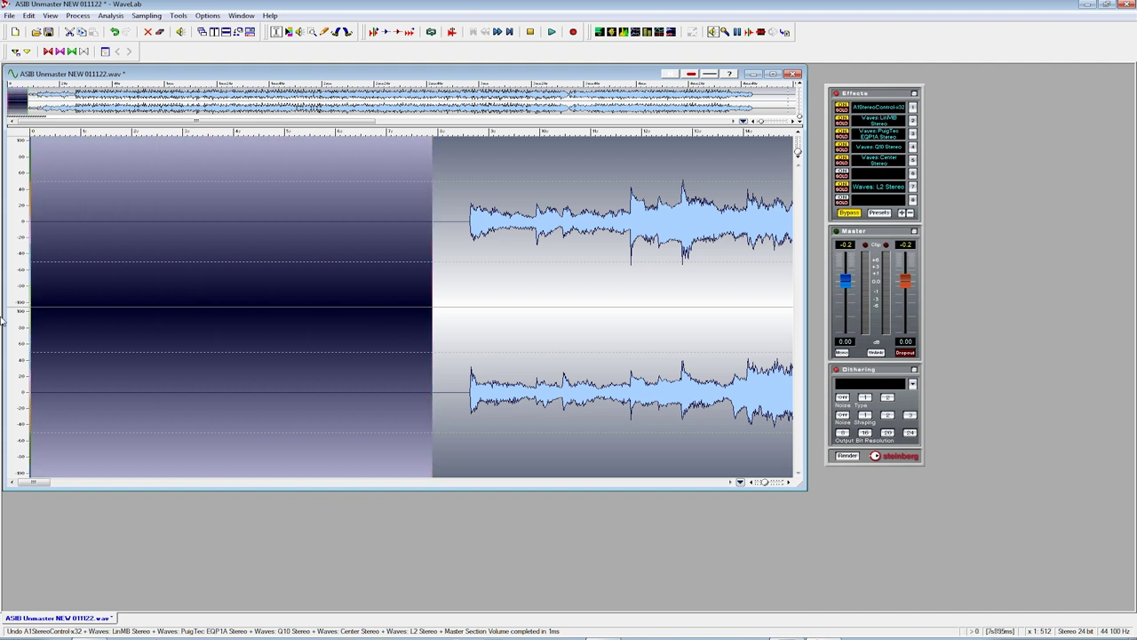
pyautogui.press('Delete')
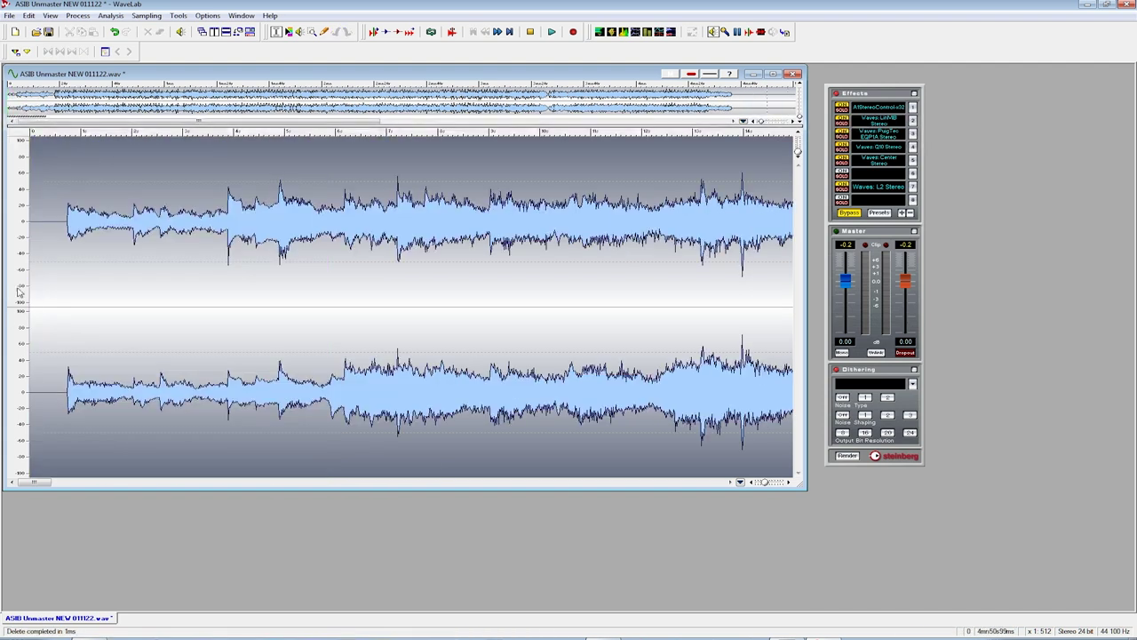
# Apply a fade-in with -15 dB damping to the 595 ms gap before the music and close the Fade dialog.
pyautogui.moveTo(24, 322); pyautogui.dragTo(63, 324)
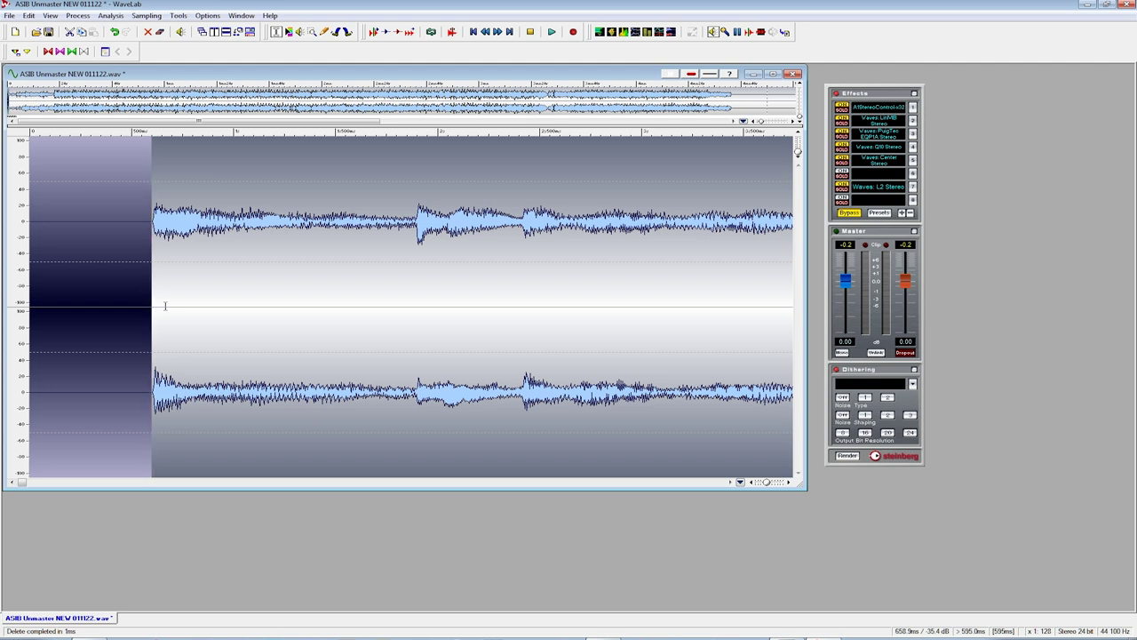
pyautogui.click(77, 16)
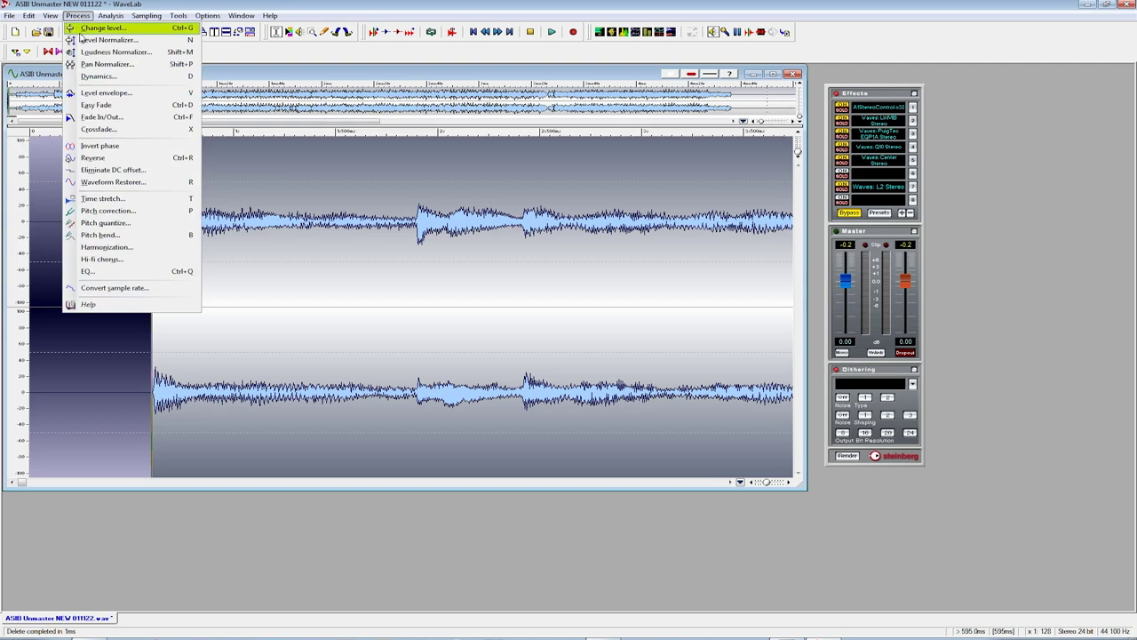
pyautogui.click(102, 116)
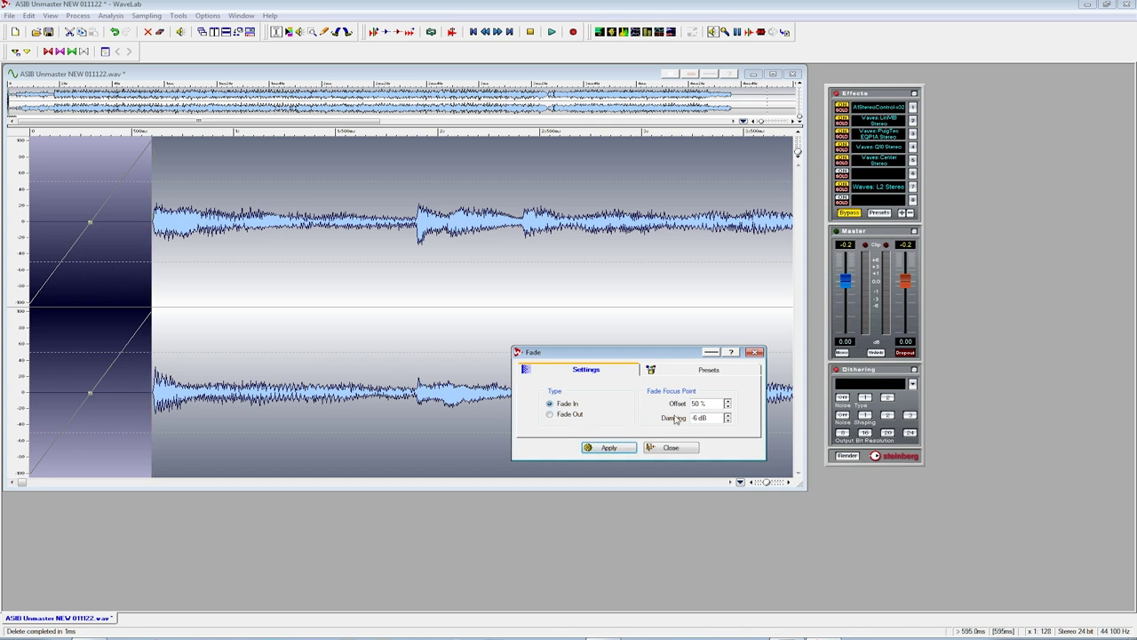
pyautogui.click(728, 415)
pyautogui.click(728, 414)
pyautogui.click(728, 414)
pyautogui.click(728, 415)
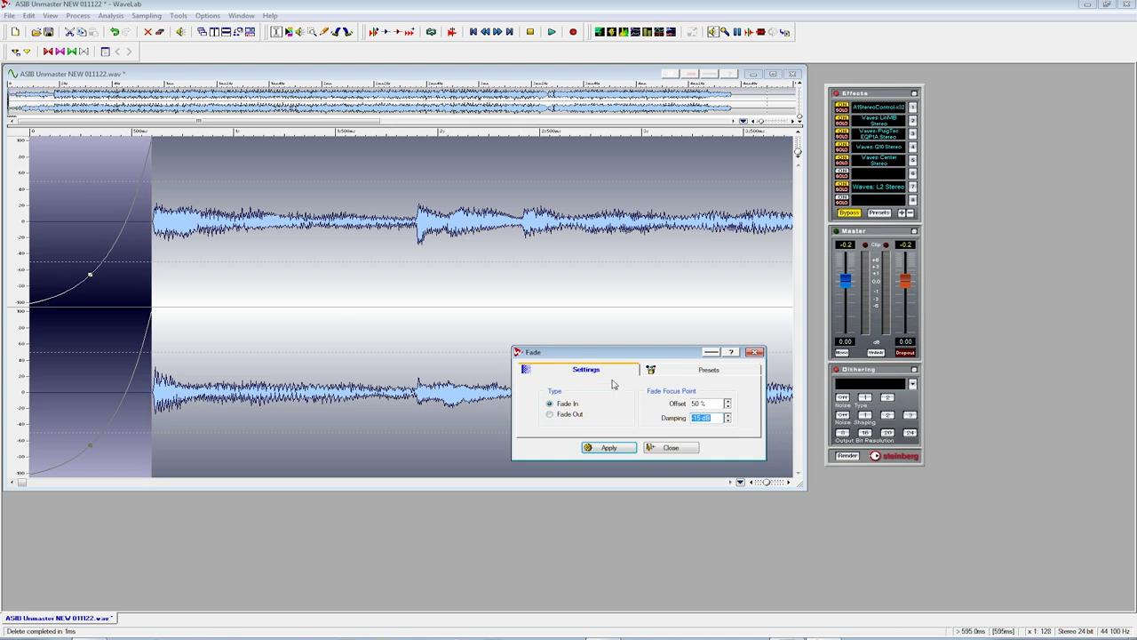
pyautogui.click(606, 447)
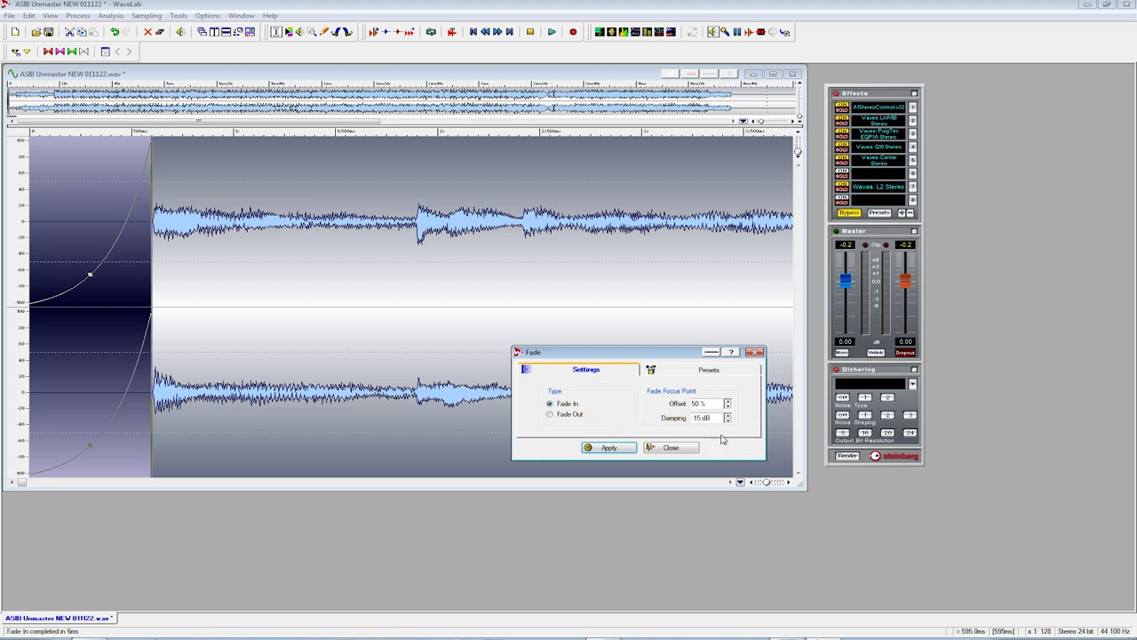
pyautogui.click(671, 447)
# Audition the song's opening from the very start of the file and return to the beginning.
pyautogui.click(453, 329)
pyautogui.press('Home')
pyautogui.press('space')
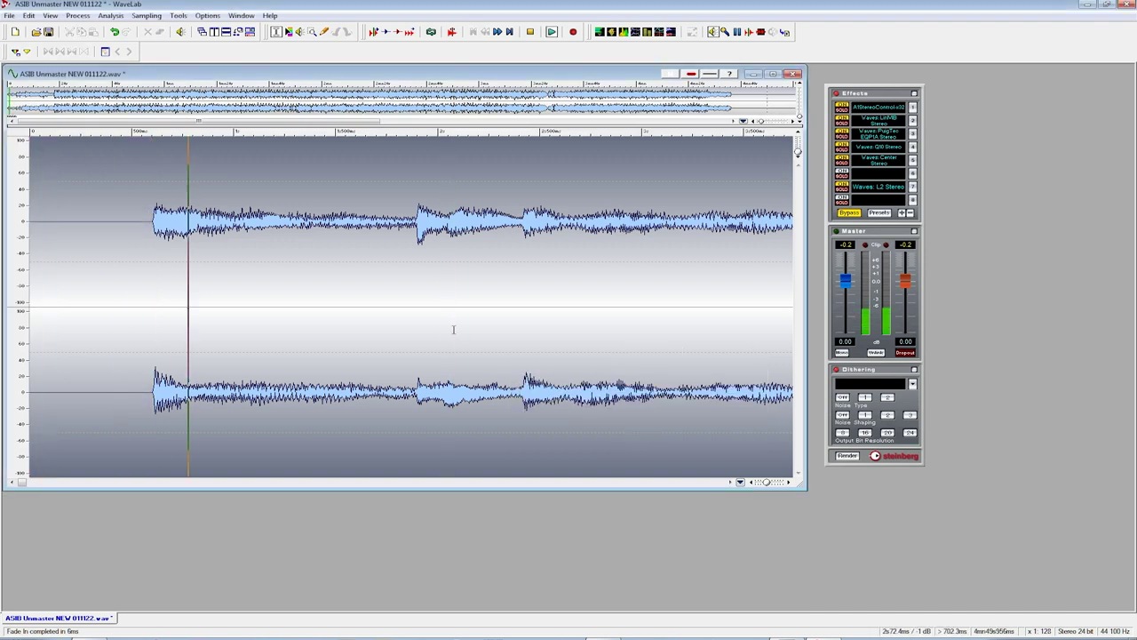
pyautogui.press('space')
pyautogui.press('space')
pyautogui.press('space')
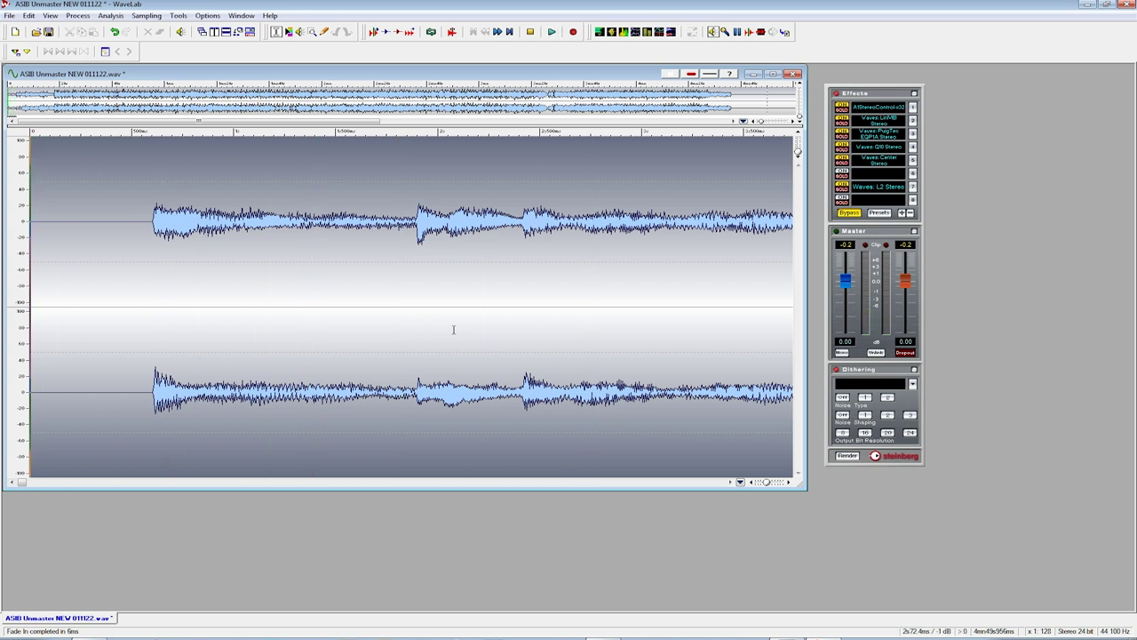
# Audition the song's ending from shortly before 4 min 27 s until the silence after the music, and stop playback.
pyautogui.click(709, 84)
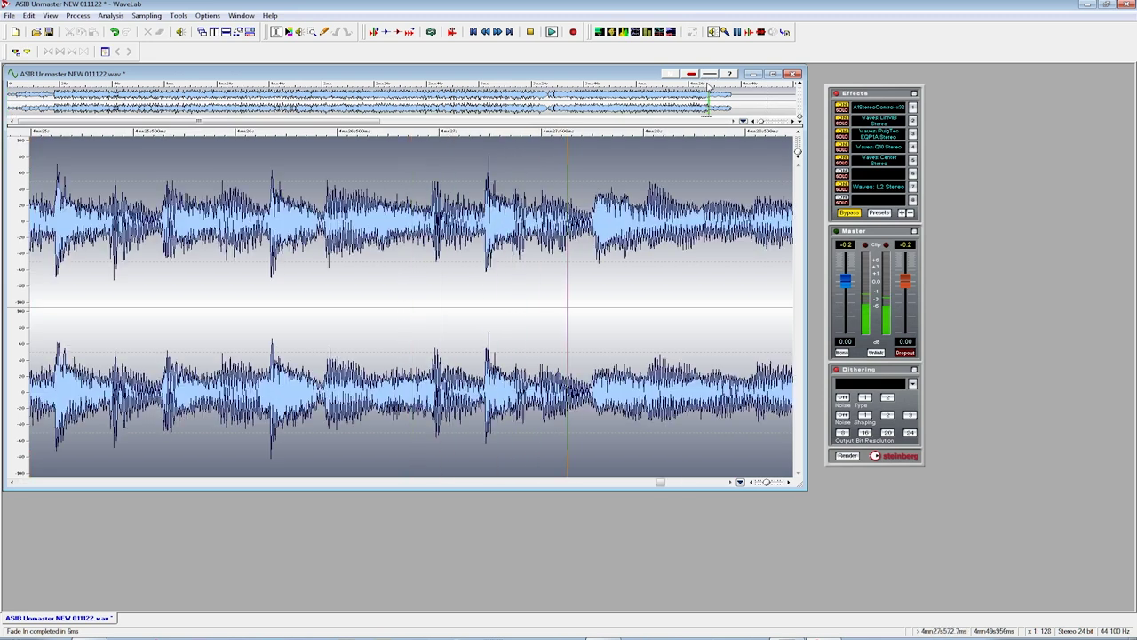
pyautogui.scroll(-4, 709, 84)
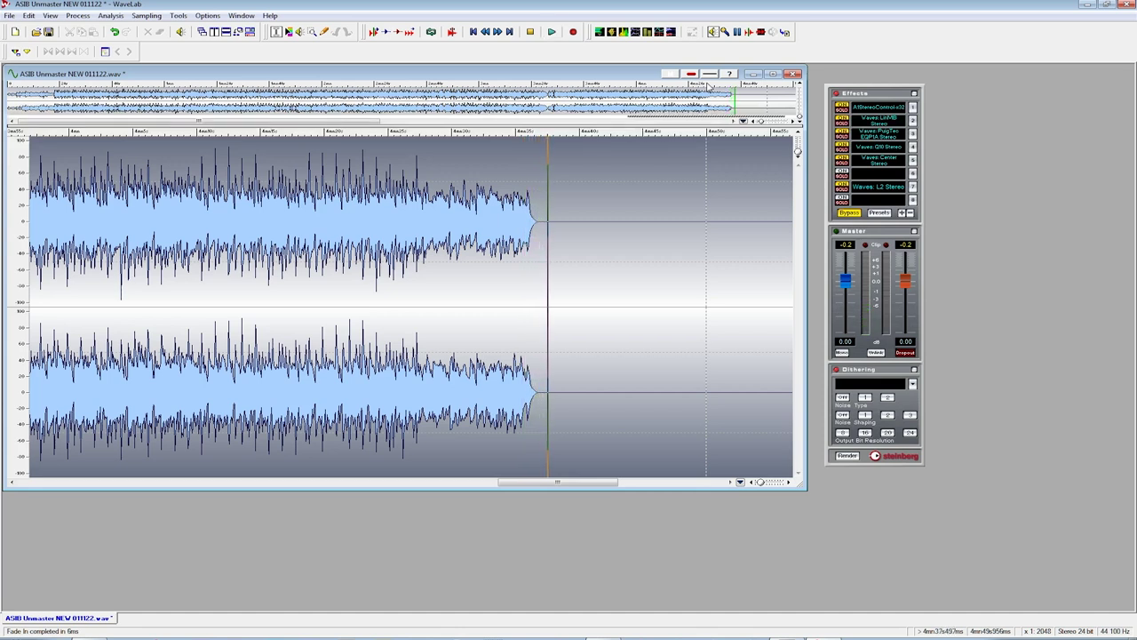
pyautogui.press('space')
# Try deleting the silence after the music and fading out about the last 35 s with -15 dB damping.
pyautogui.moveTo(534, 309); pyautogui.dragTo(724, 320)
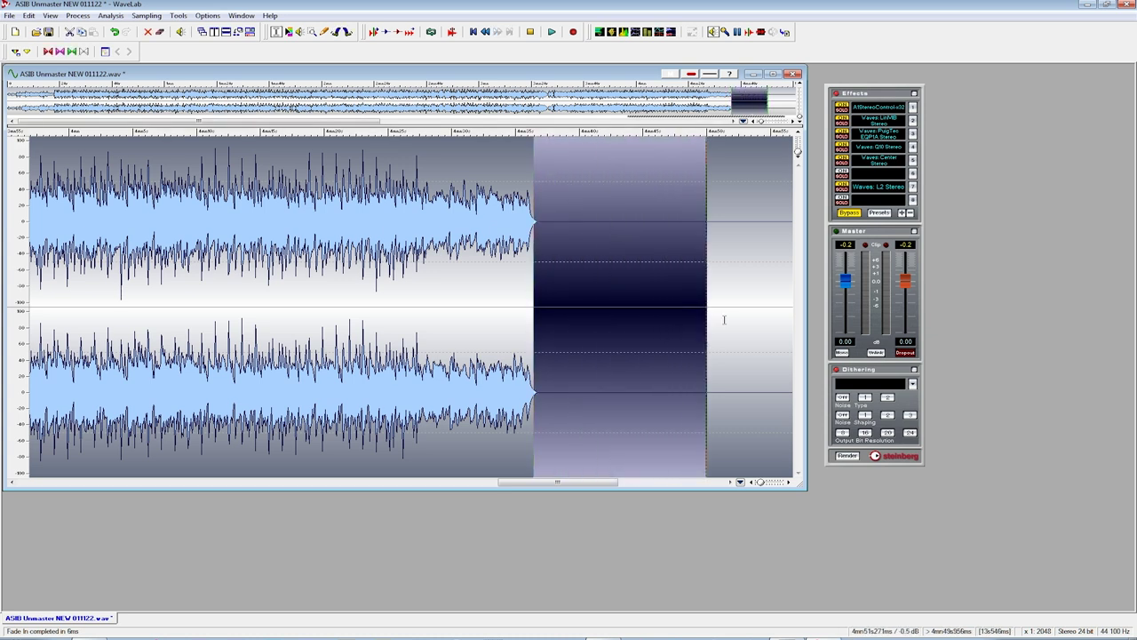
pyautogui.press('Delete')
pyautogui.moveTo(83, 307); pyautogui.dragTo(576, 298)
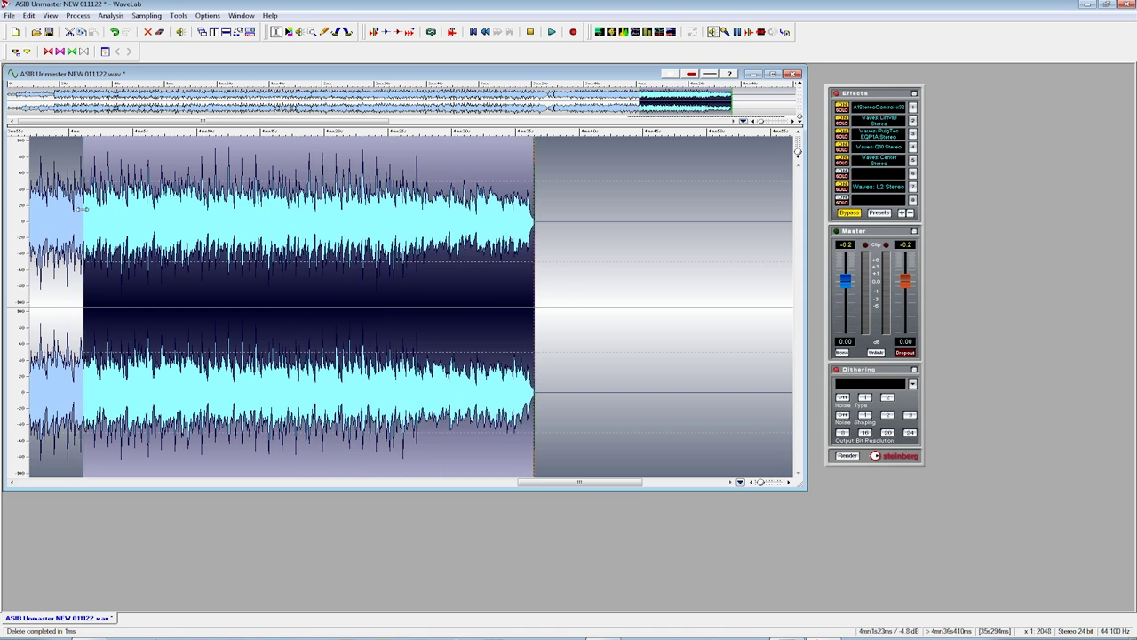
pyautogui.click(77, 15)
pyautogui.click(100, 118)
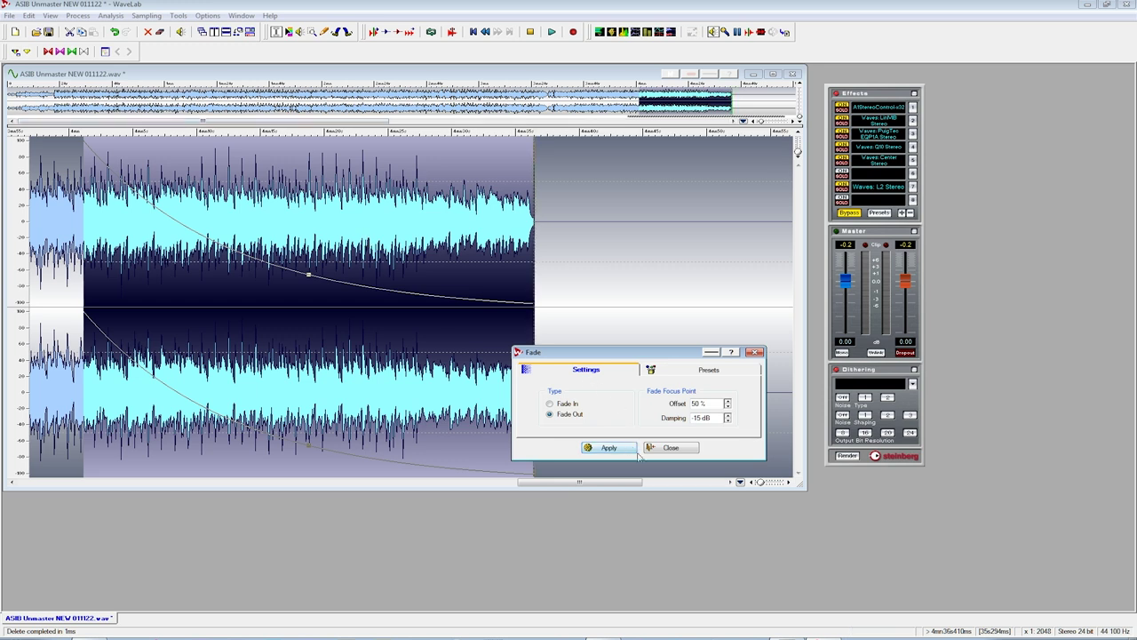
pyautogui.click(608, 448)
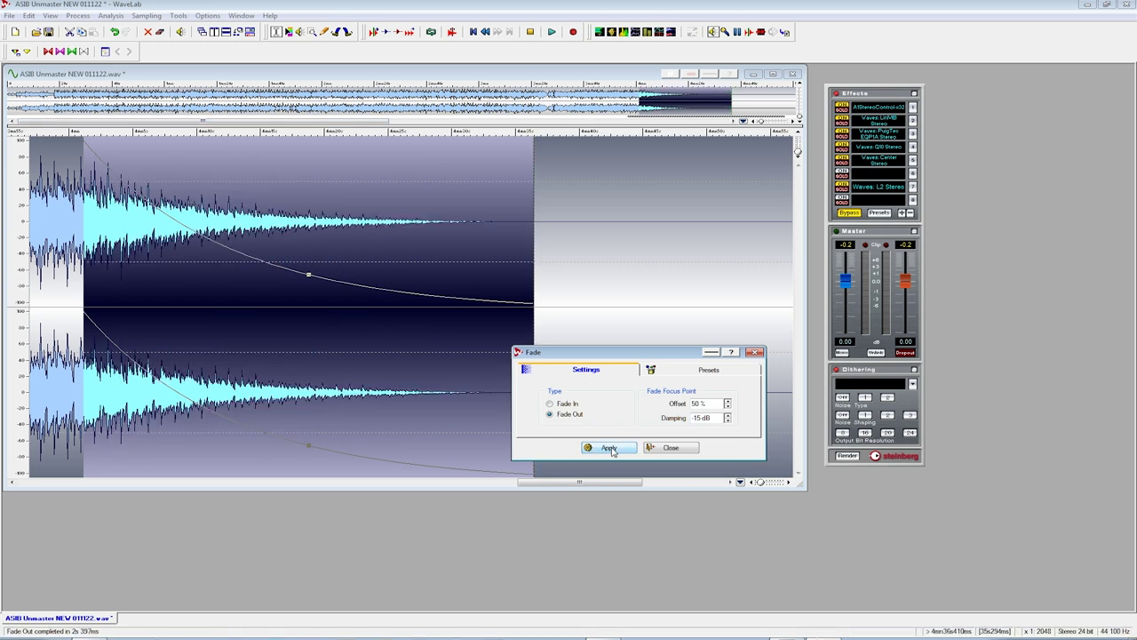
pyautogui.click(668, 448)
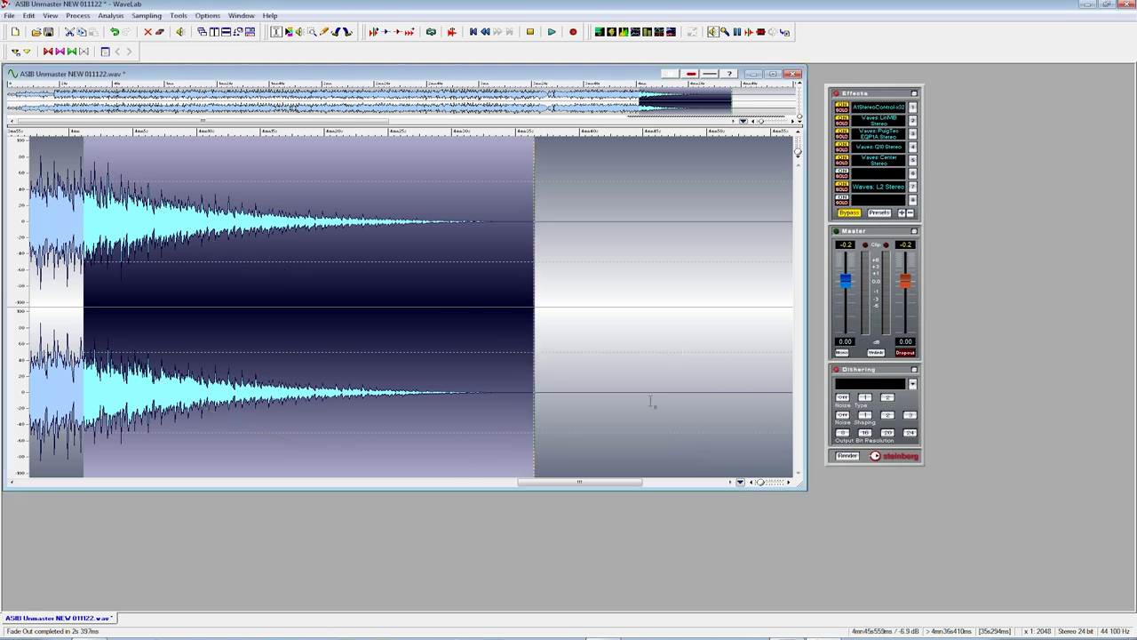
# Undo the fade-out and the deletion of the silence at the song's end.
pyautogui.hotkey('ctrl', 'z')
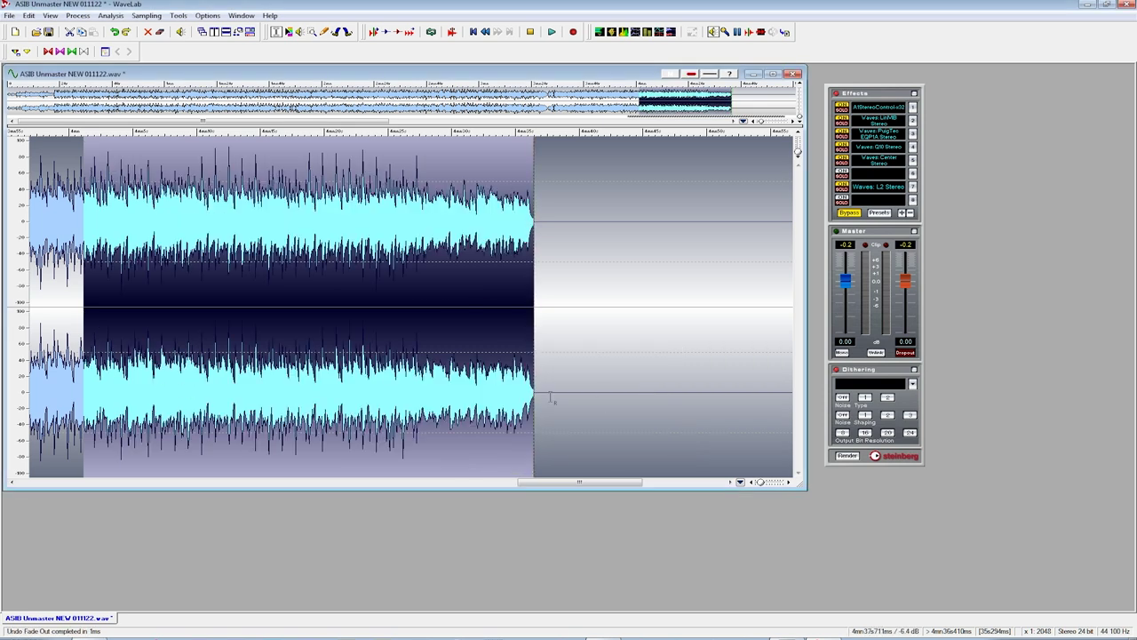
pyautogui.click(517, 351)
pyautogui.hotkey('ctrl', 'z')
pyautogui.click(584, 330)
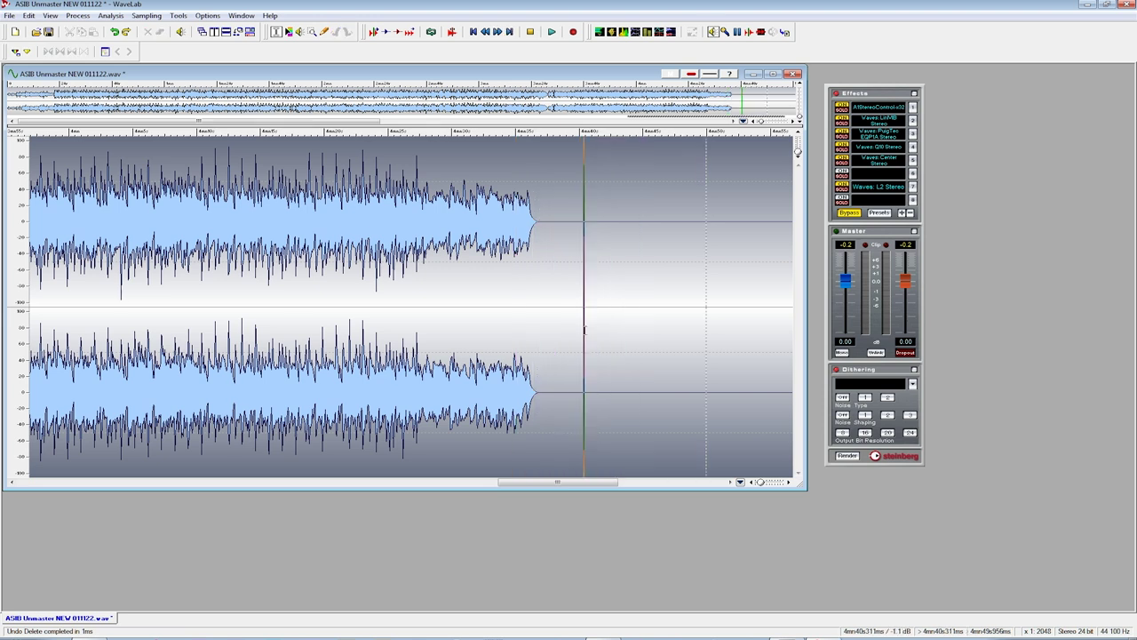
# Delete about the last 6.6 s of silence, from 4 min 43 s to the end of the file.
pyautogui.click(355, 307)
pyautogui.press('space')
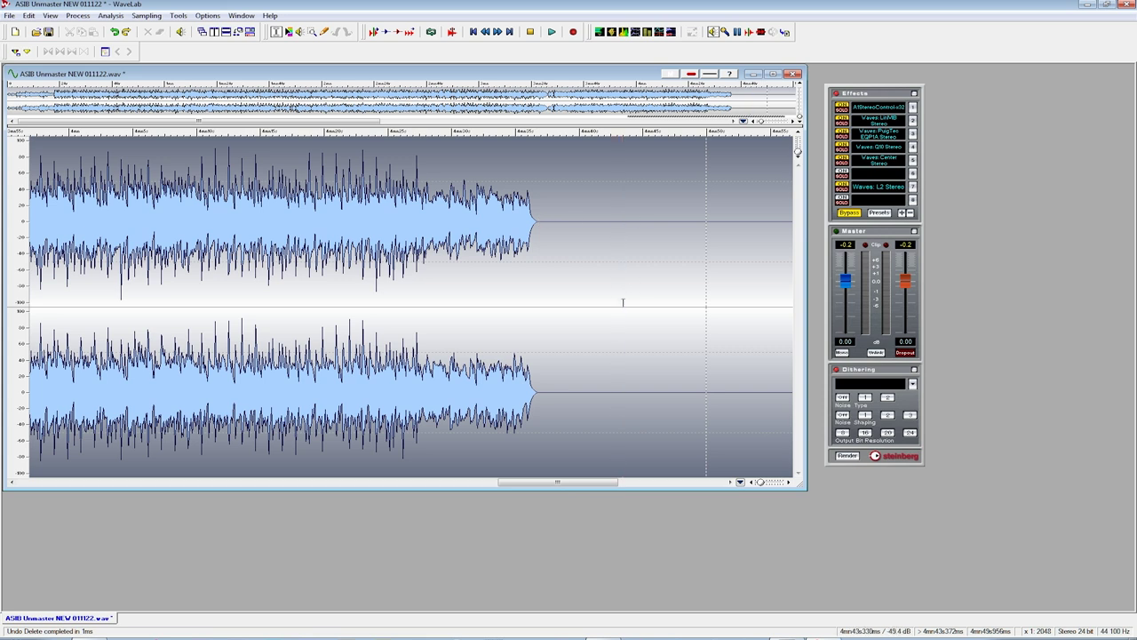
pyautogui.moveTo(622, 303); pyautogui.dragTo(718, 306)
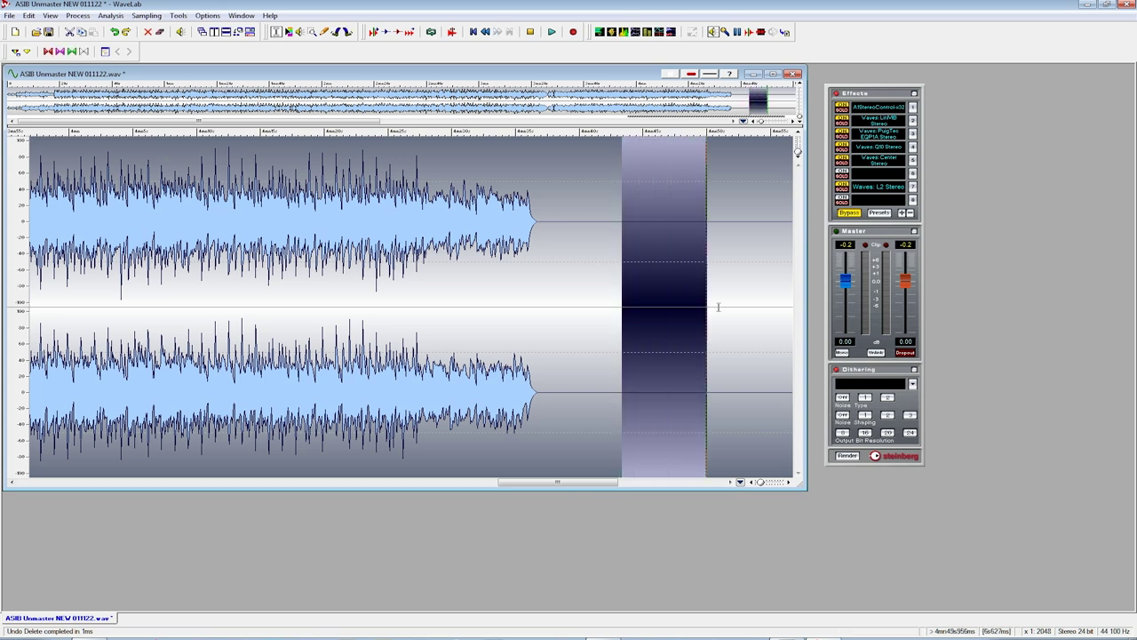
pyautogui.press('Delete')
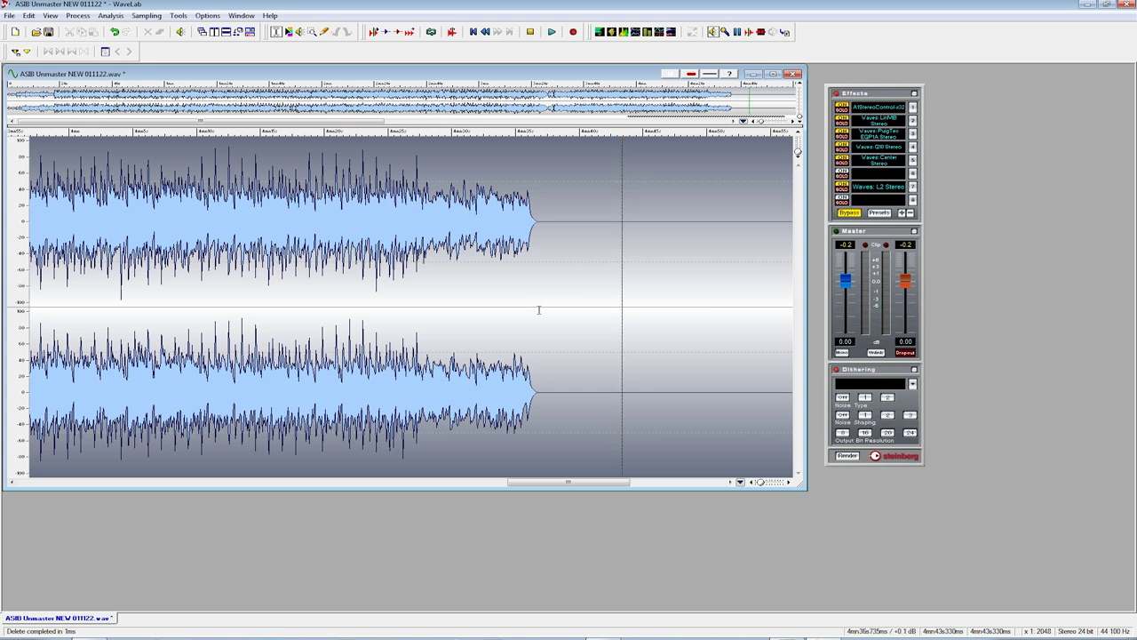
pyautogui.click(534, 307)
pyautogui.moveTo(535, 306); pyautogui.dragTo(539, 242)
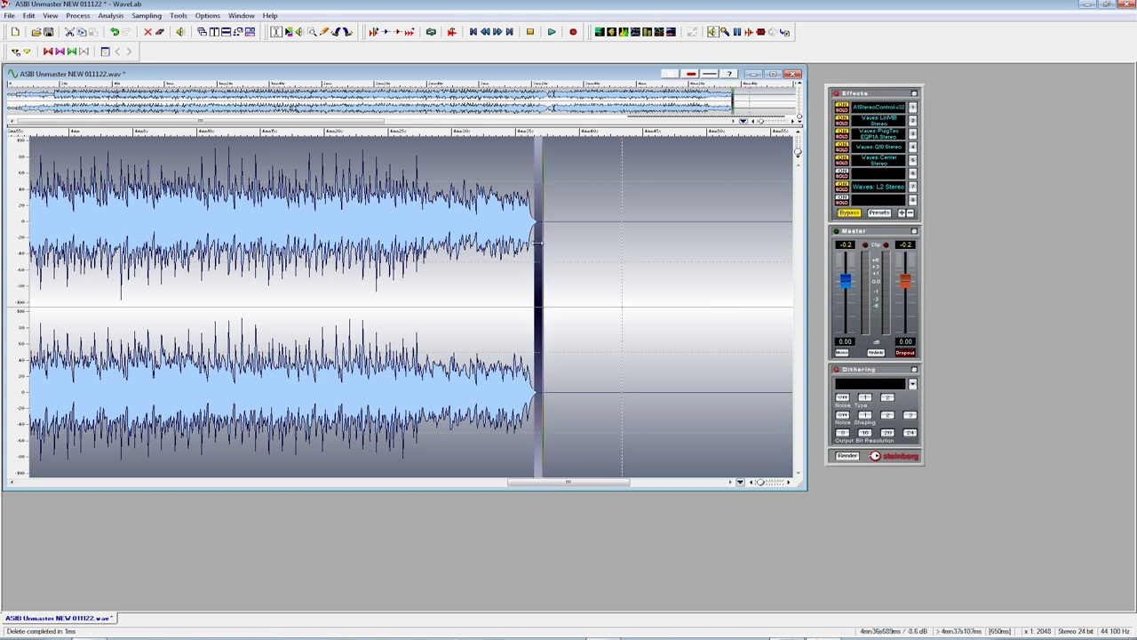
pyautogui.scroll(5, 460, 284)
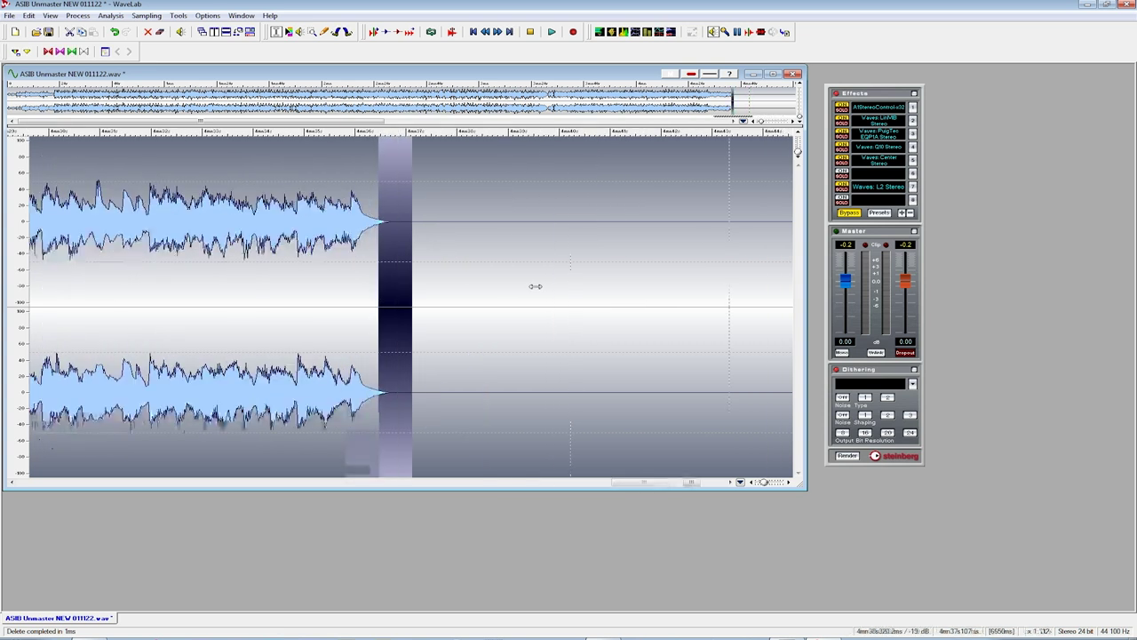
pyautogui.scroll(-2, 311, 241)
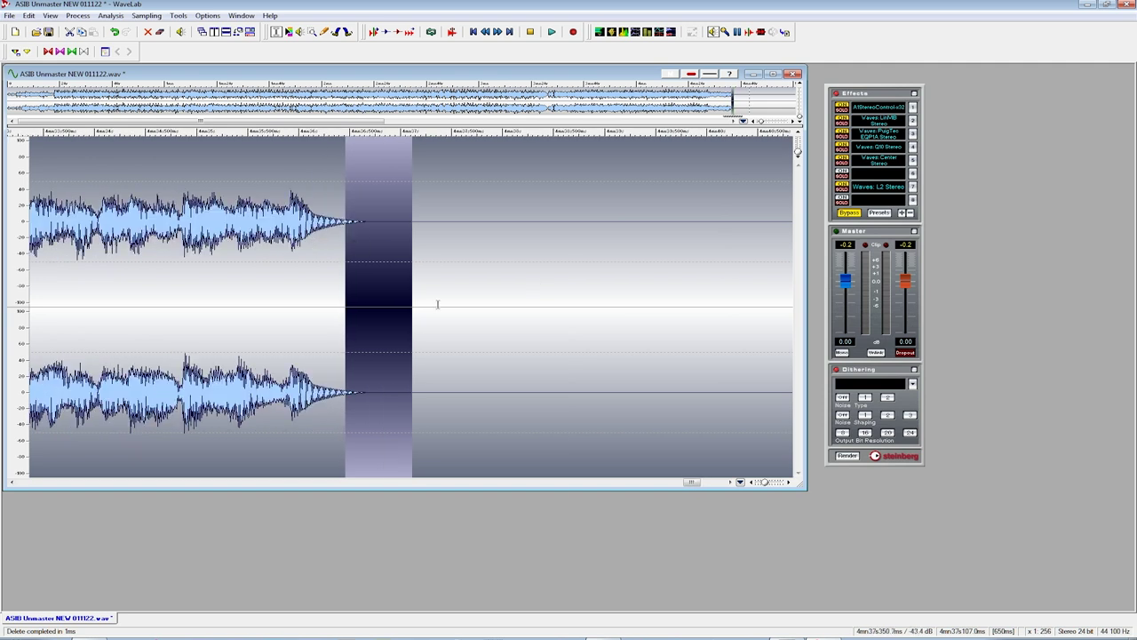
pyautogui.moveTo(412, 304); pyautogui.dragTo(779, 292)
pyautogui.scroll(-4, 509, 307)
pyautogui.moveTo(411, 305); pyautogui.dragTo(478, 307)
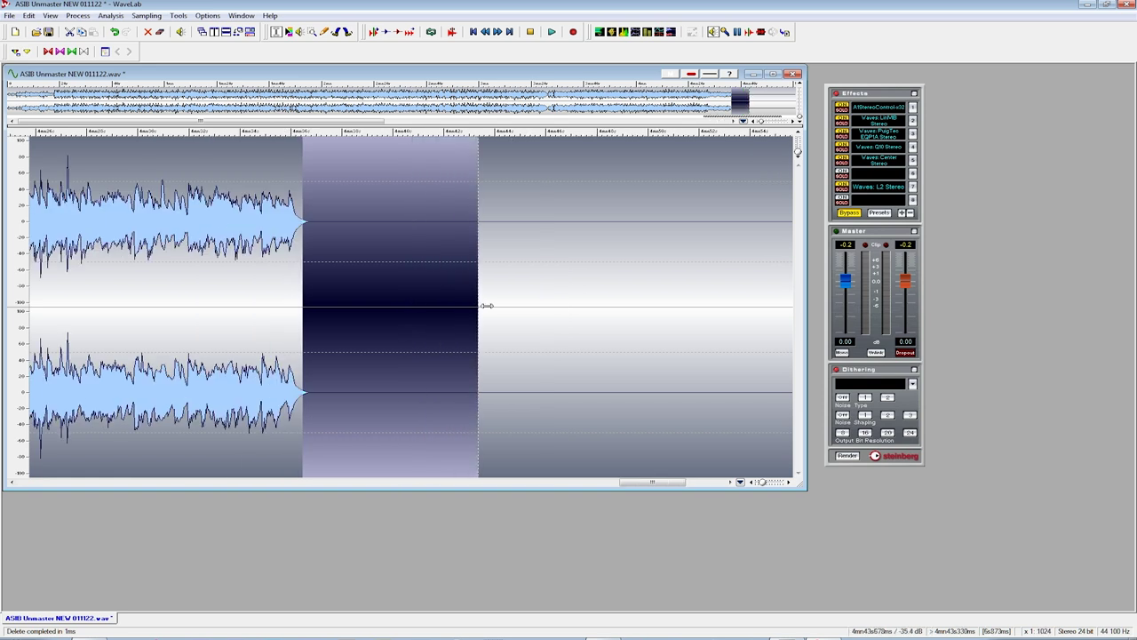
pyautogui.click(78, 16)
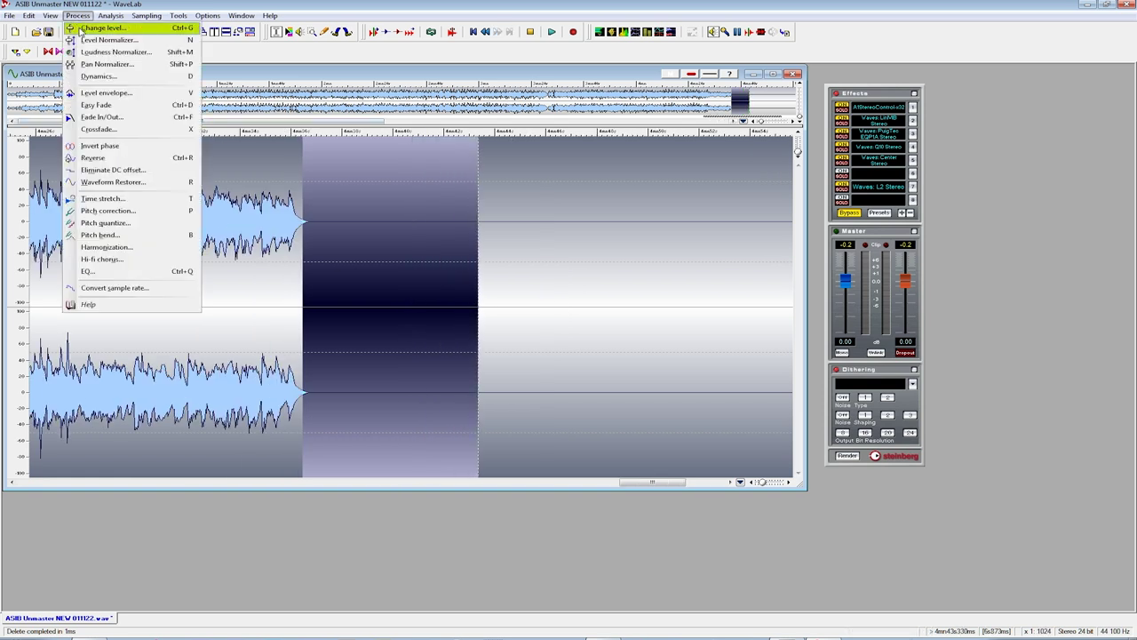
pyautogui.click(104, 116)
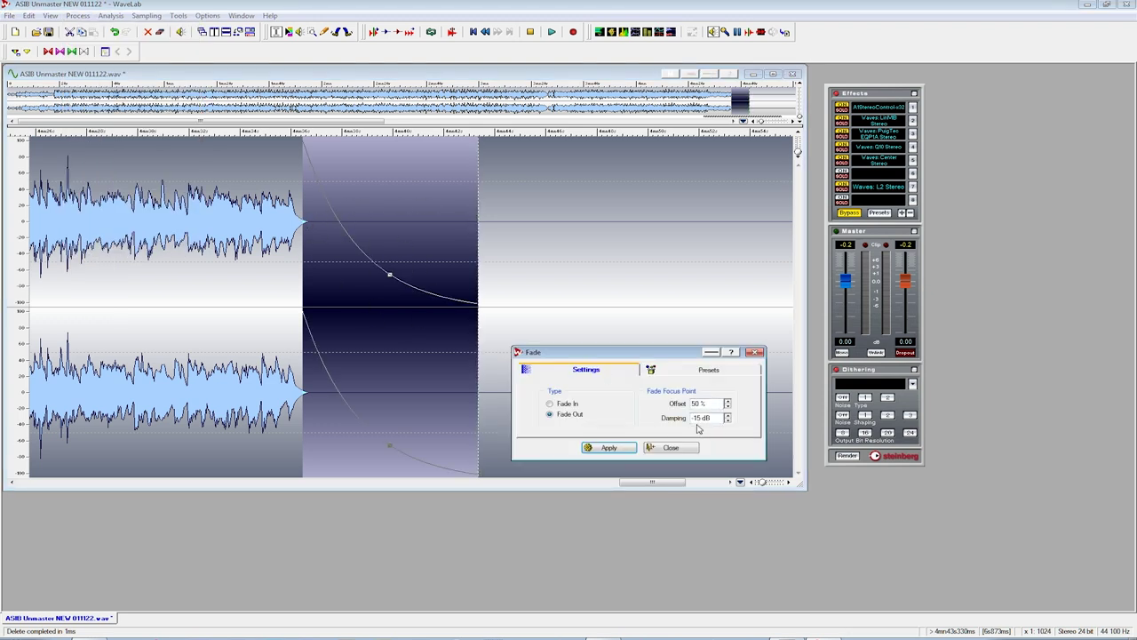
pyautogui.click(661, 447)
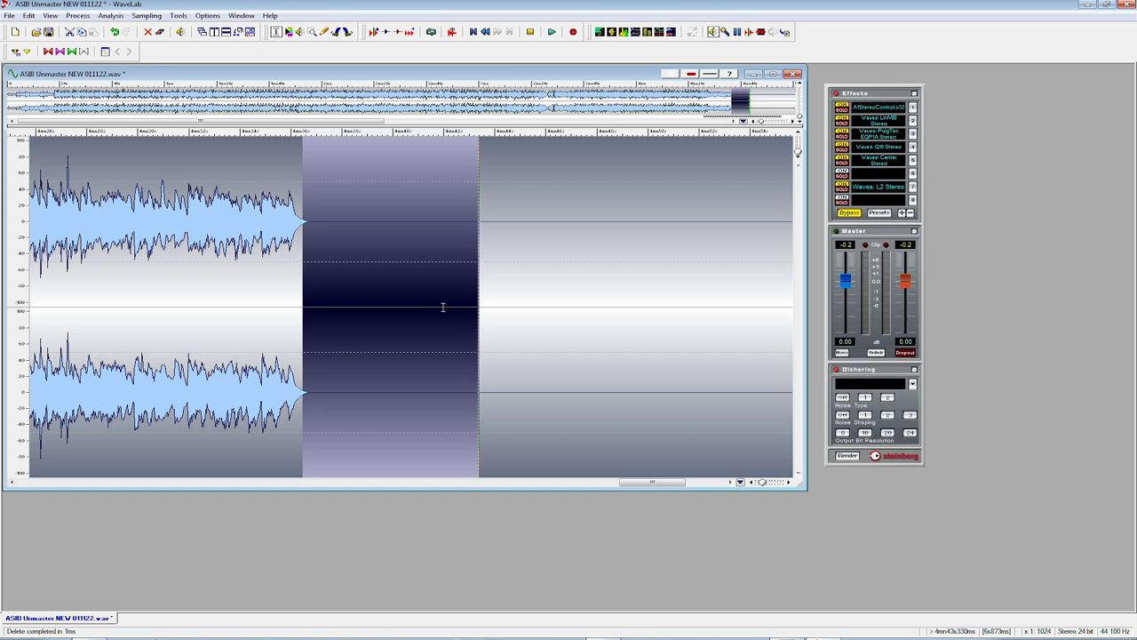
# Audition the ending from about 4 min 34 s and delete about the last 2.5 s of silence, from 4 min 40.8 s onward.
pyautogui.click(239, 304)
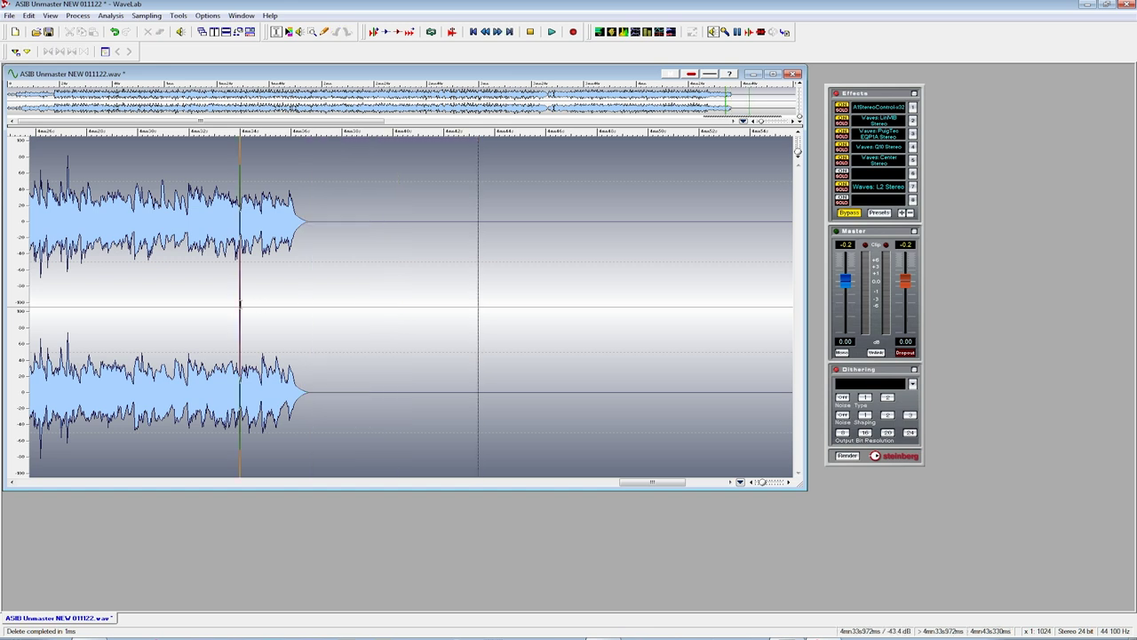
pyautogui.press('space')
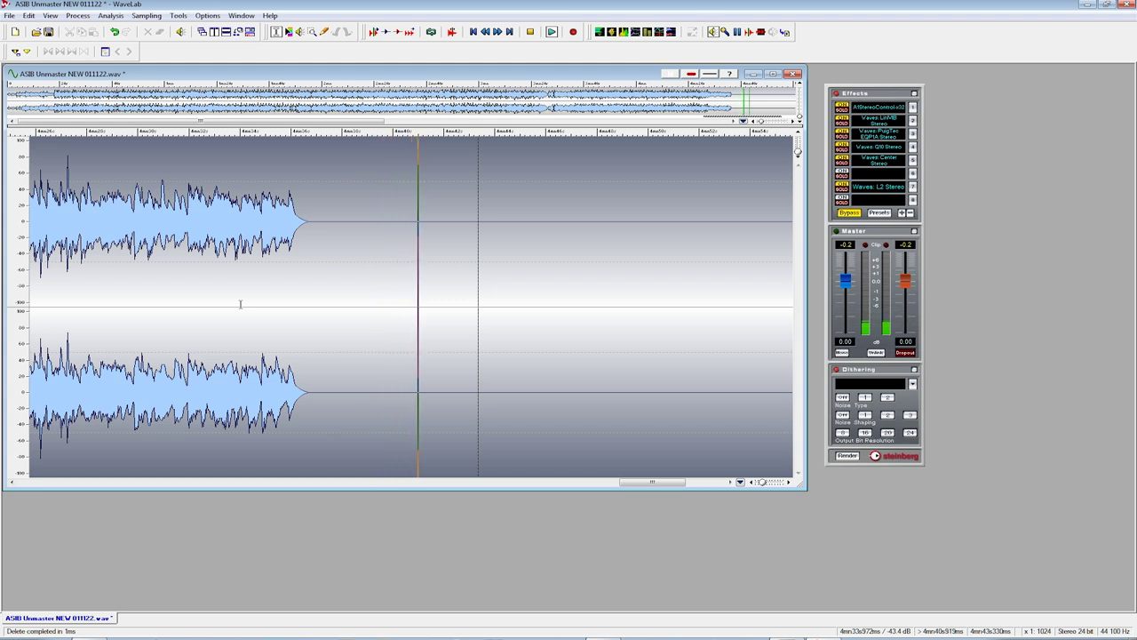
pyautogui.moveTo(414, 309); pyautogui.dragTo(510, 308)
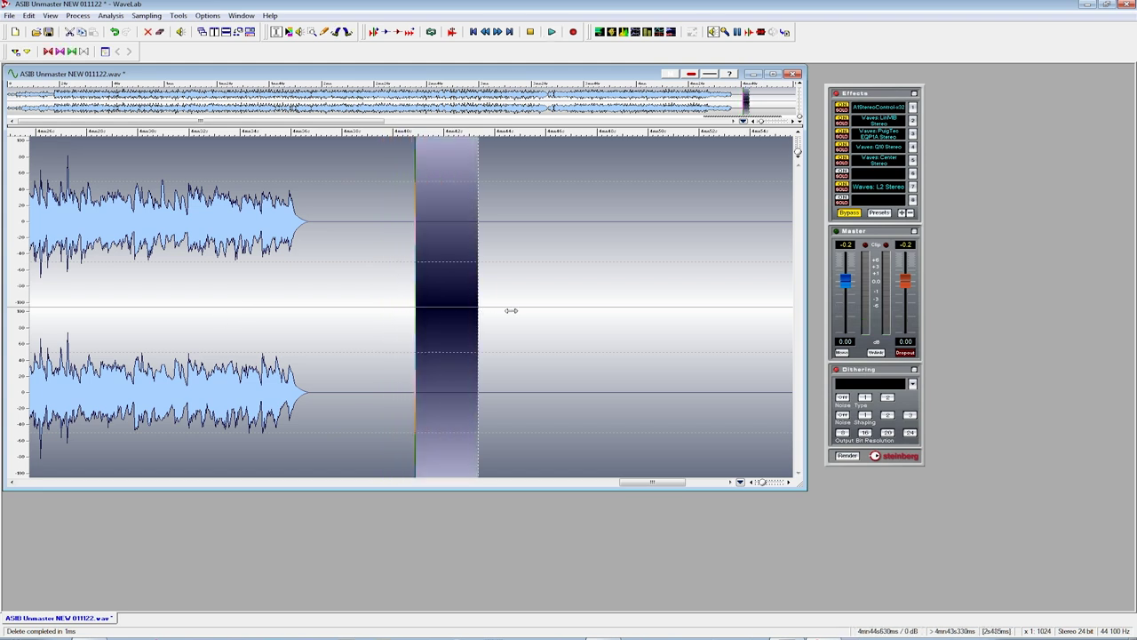
pyautogui.press('Delete')
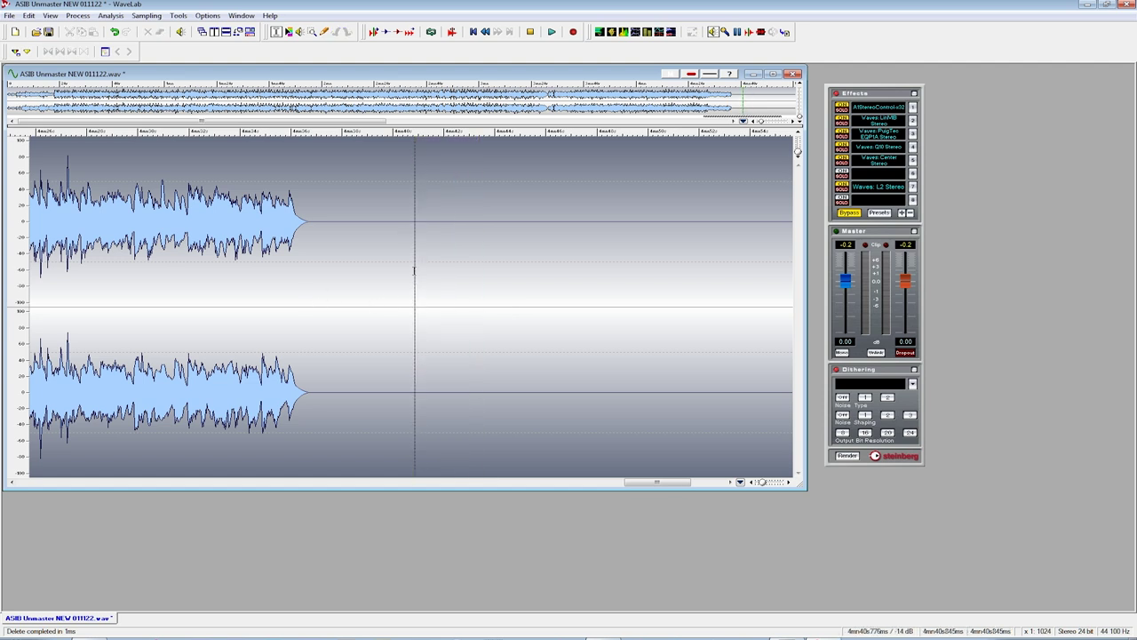
# Fade out about the last 1.5 s of the file with the focus point at 50% offset and -15 dB damping.
pyautogui.keyDown('shift'); pyautogui.click(376, 304); pyautogui.keyUp('shift')
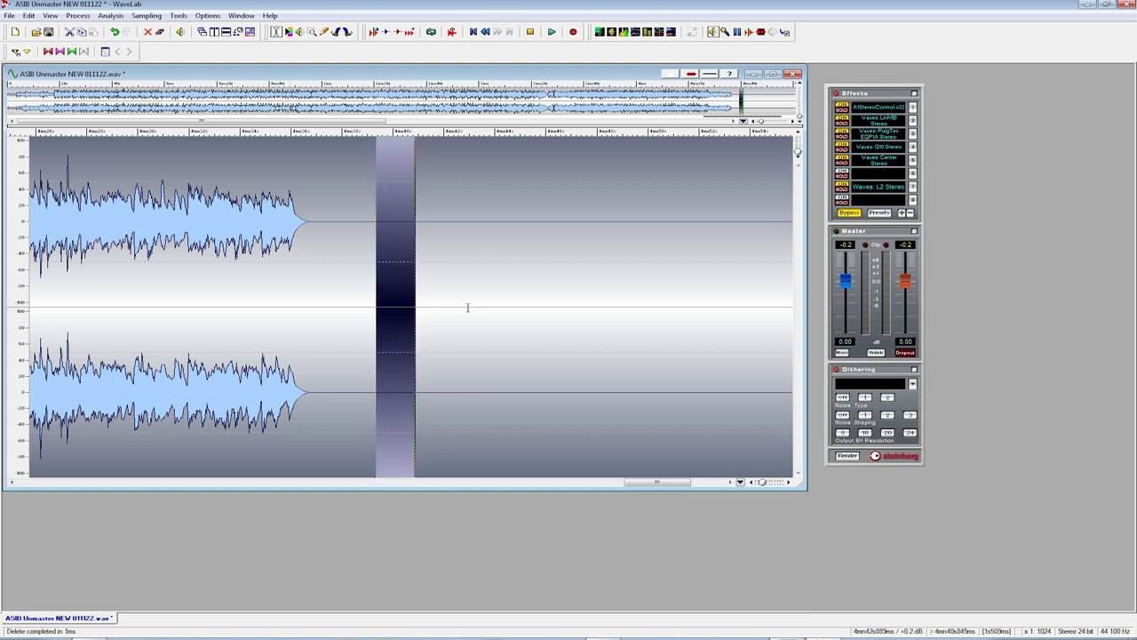
pyautogui.click(77, 15)
pyautogui.moveTo(107, 107)
pyautogui.click(182, 116)
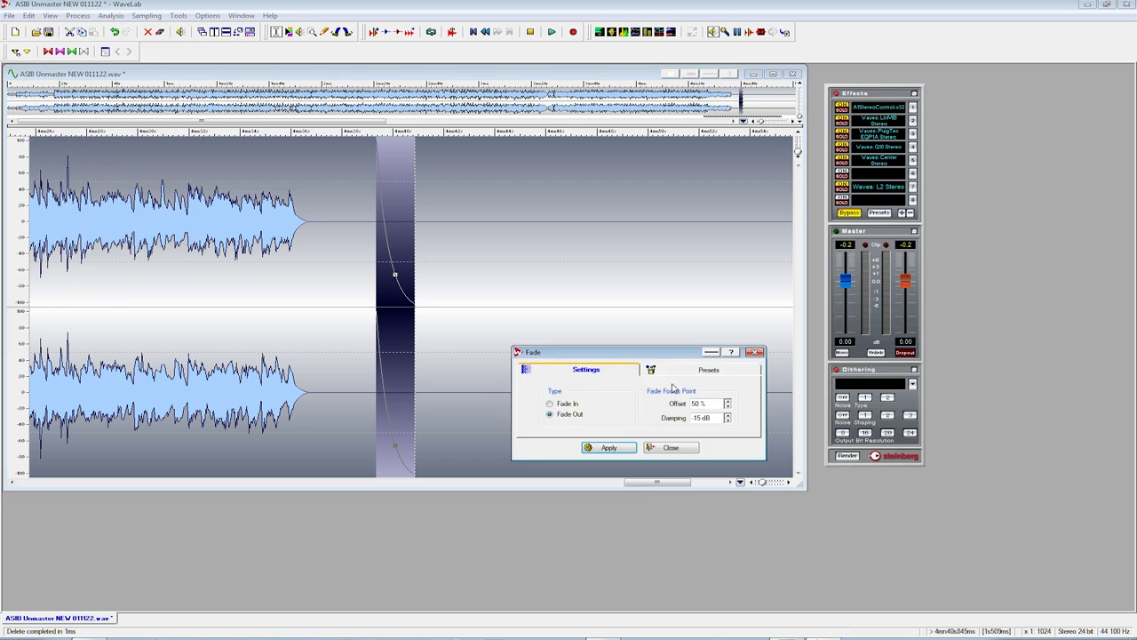
pyautogui.click(610, 448)
pyautogui.click(672, 448)
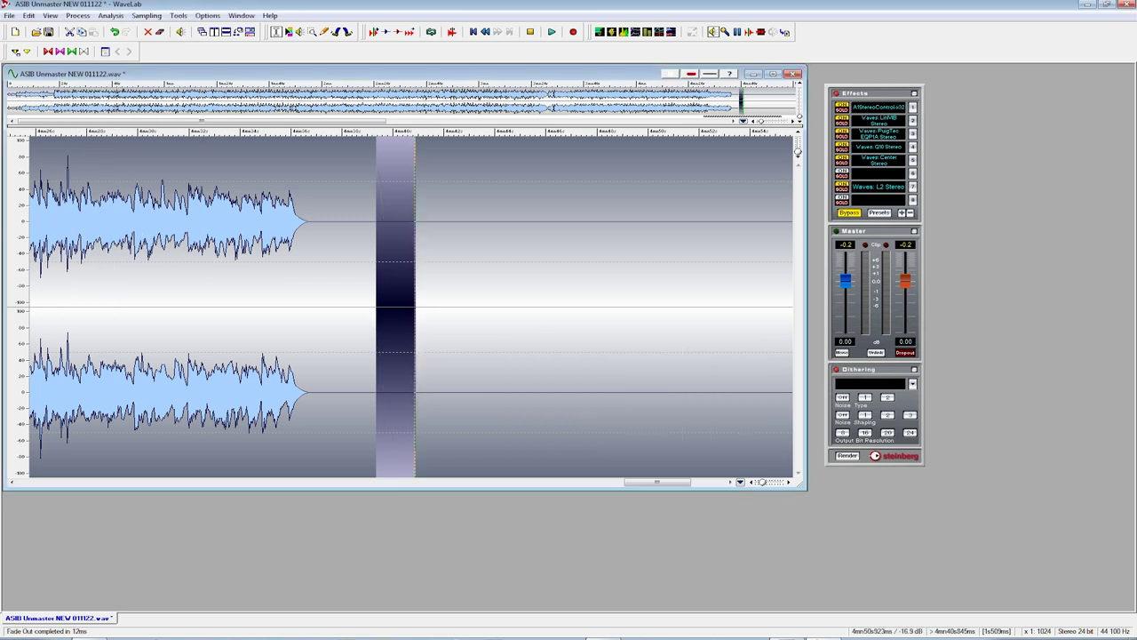
# Audition the song's ending from about 4 min 35.8 s into the silence after the music, and stop playback.
pyautogui.click(285, 308)
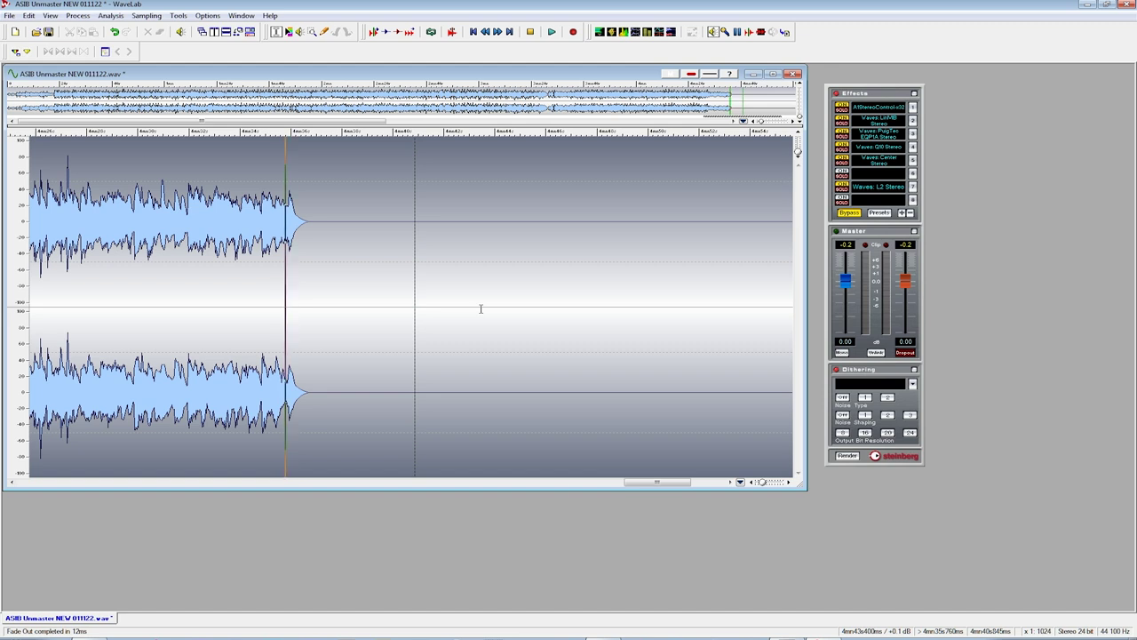
pyautogui.press('space')
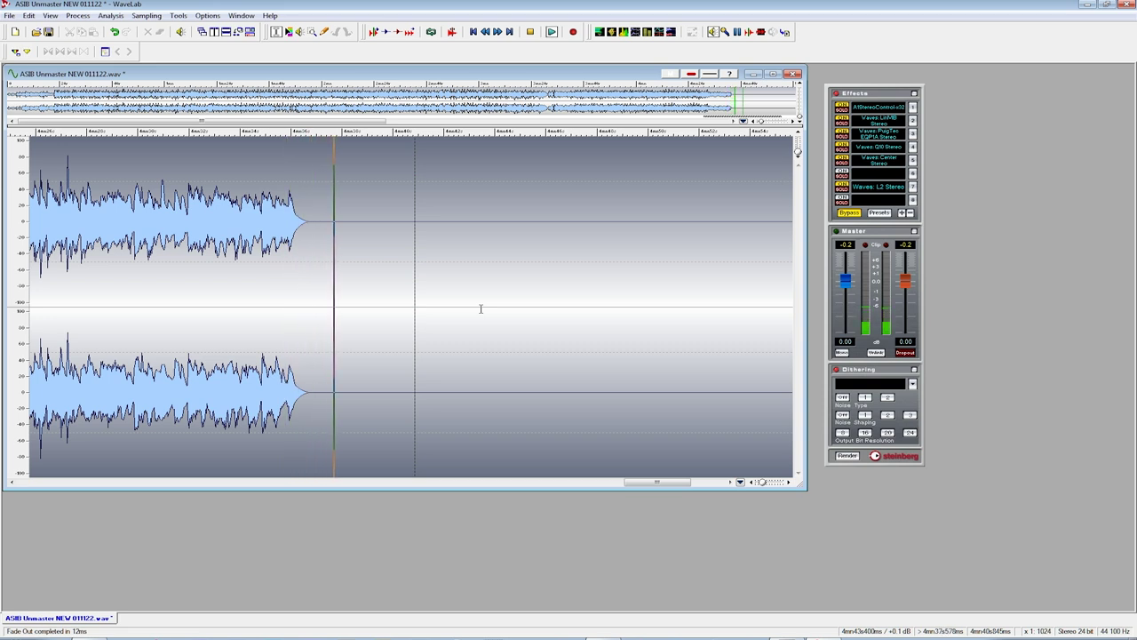
pyautogui.press('space')
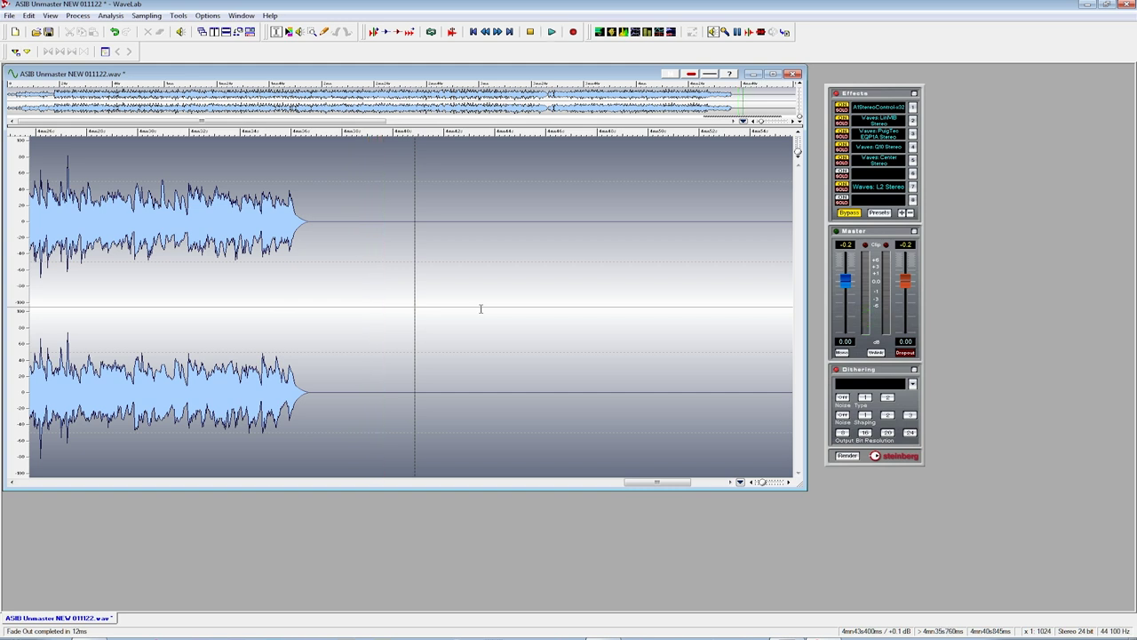
pyautogui.click(322, 308)
pyautogui.moveTo(322, 307); pyautogui.dragTo(385, 309)
pyautogui.moveTo(406, 308); pyautogui.dragTo(416, 308)
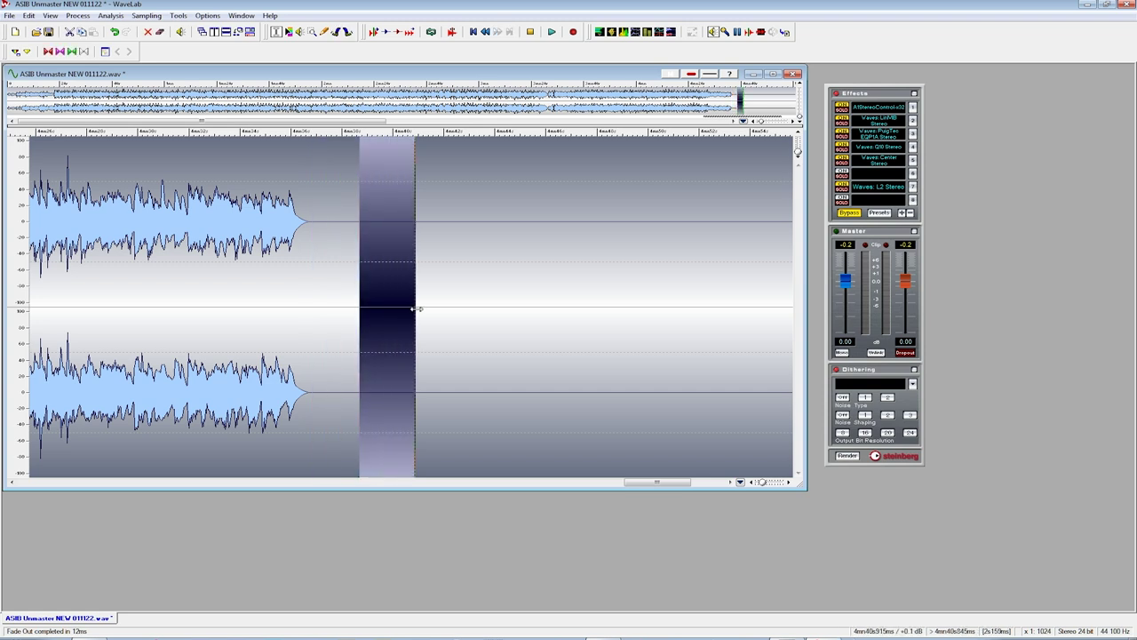
pyautogui.click(345, 304)
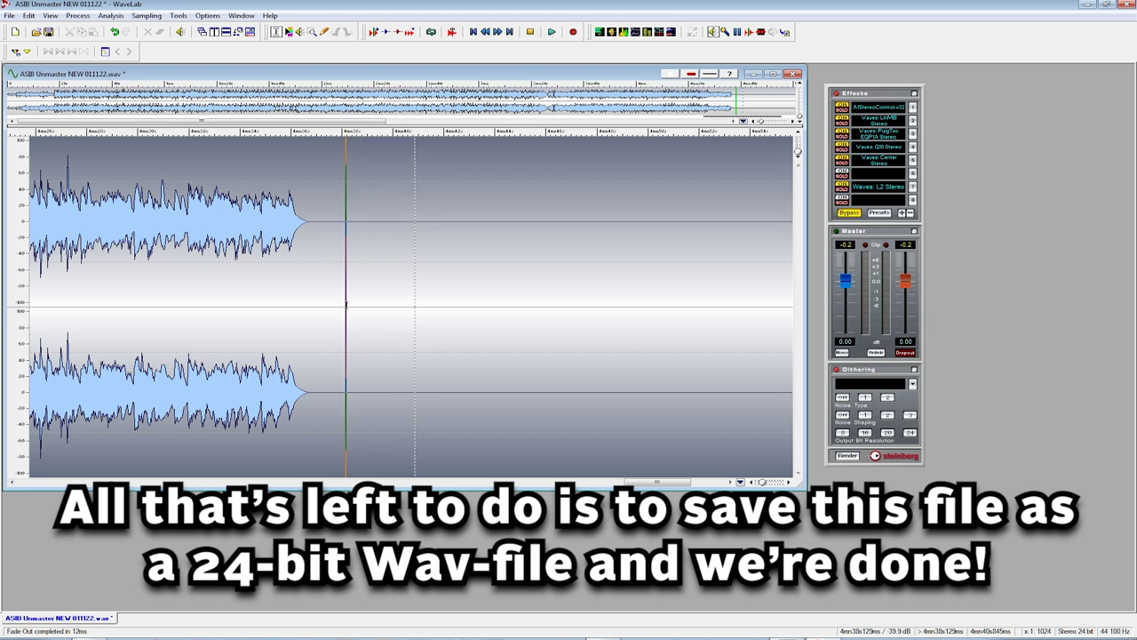